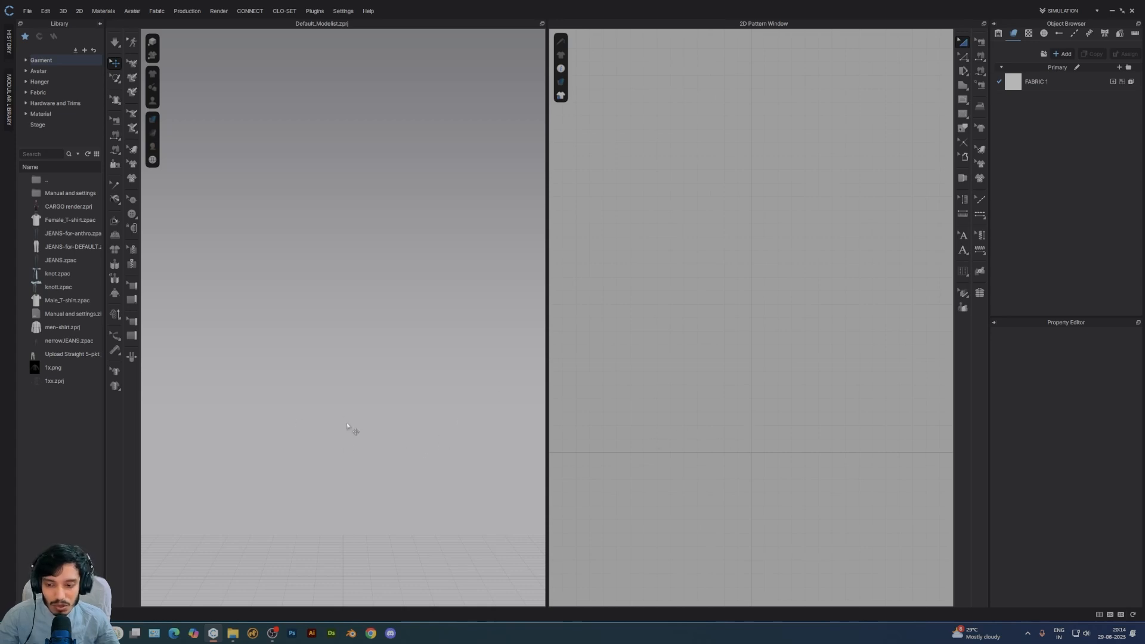
- Create a rectangle pattern 5 in wide and 5 in high in the 2D pattern area
right_drag(386, 432, 365, 401)
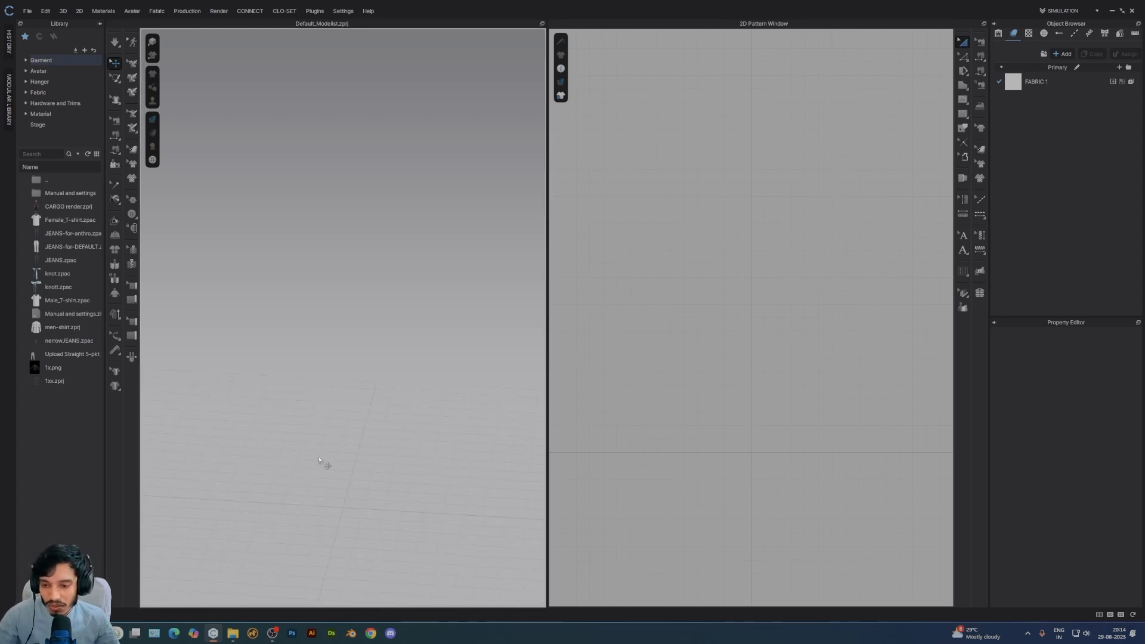
scroll(766, 409, up, 2)
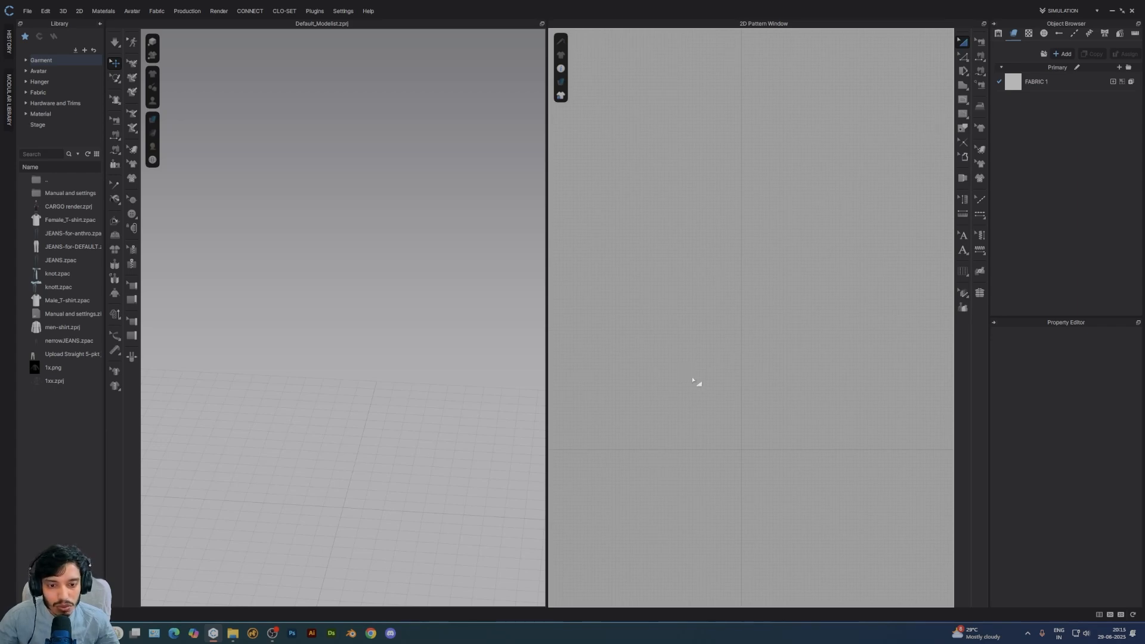
click(962, 103)
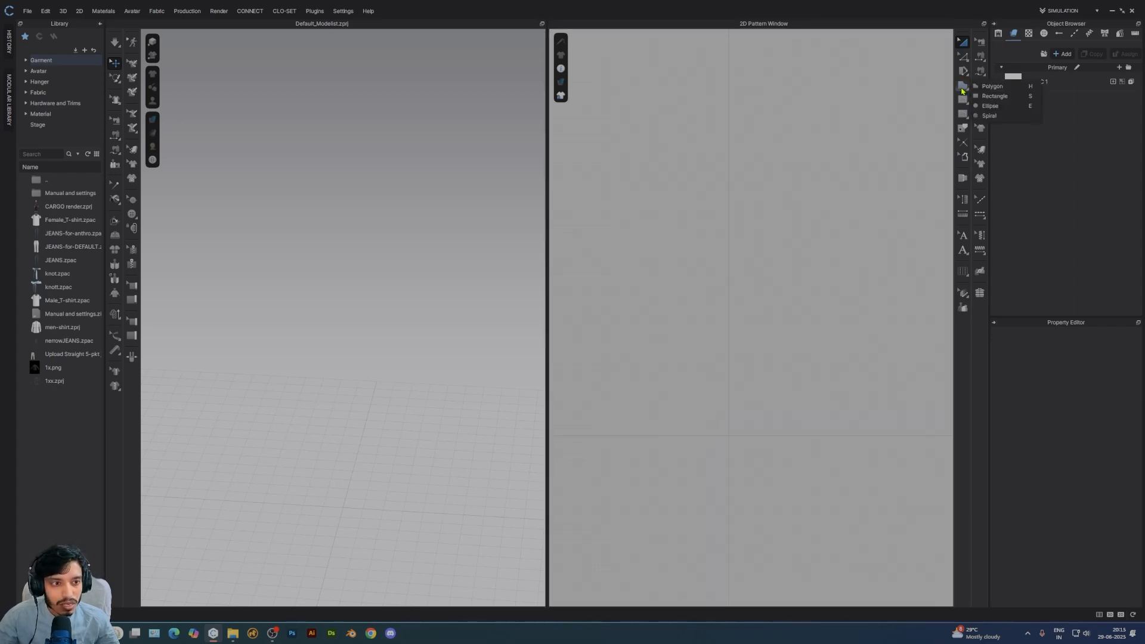
click(996, 96)
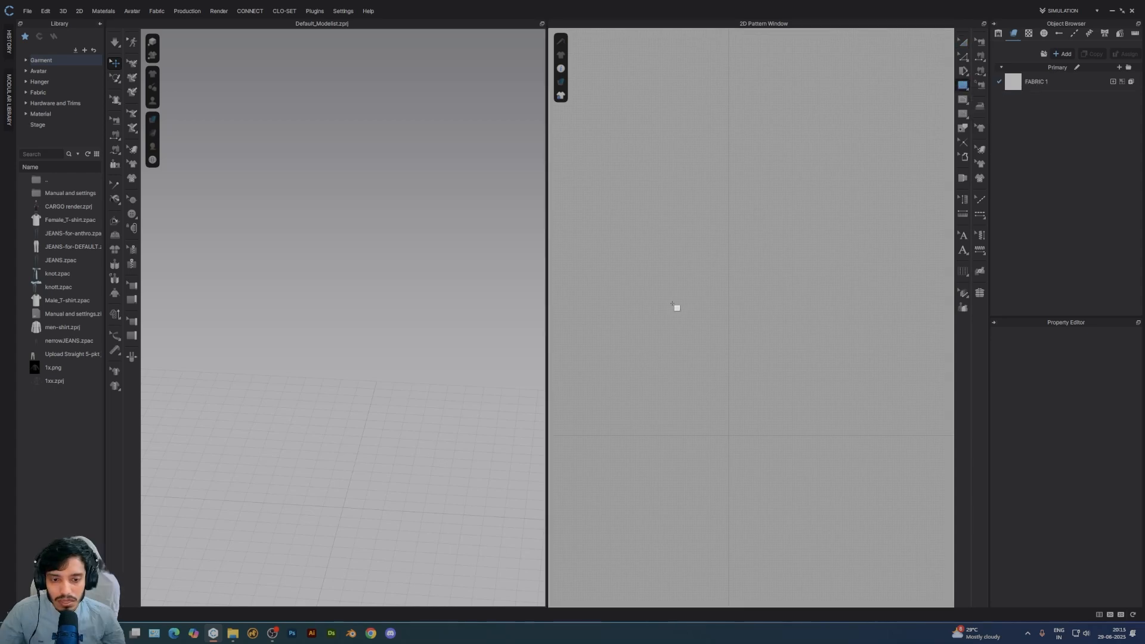
click(704, 289)
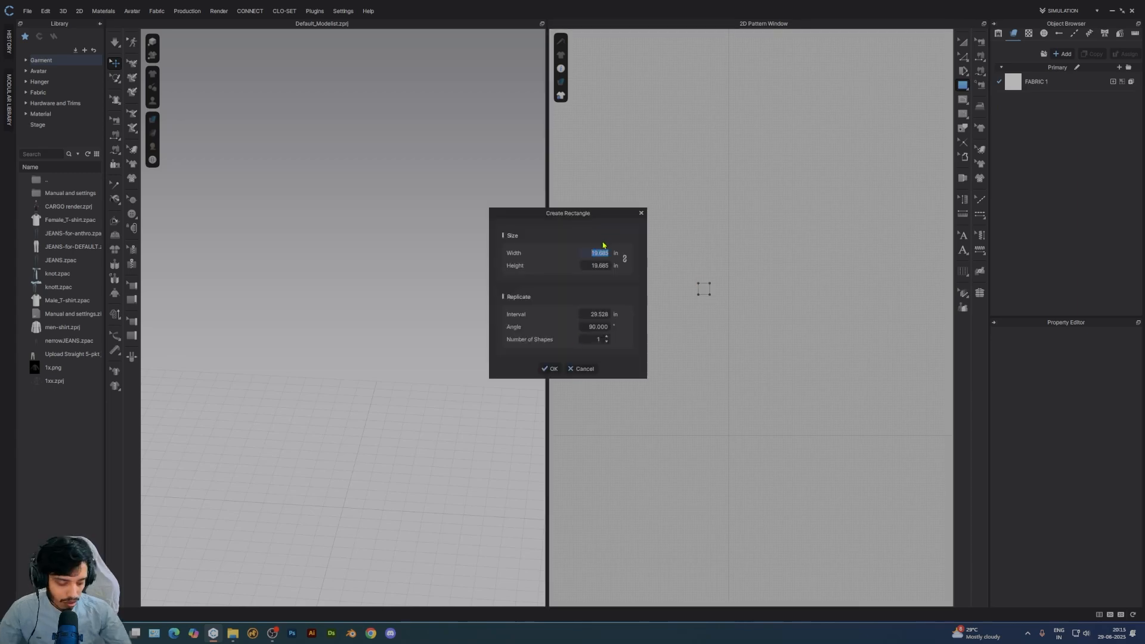
text(5)
key(Tab)
text(5)
key(Return)
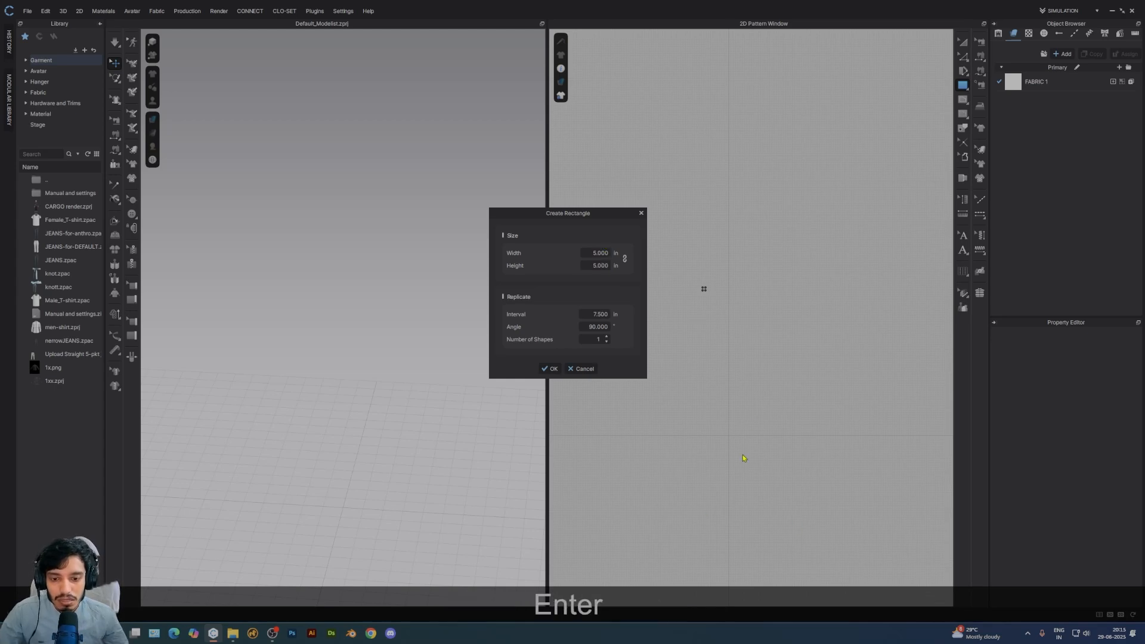
click(551, 369)
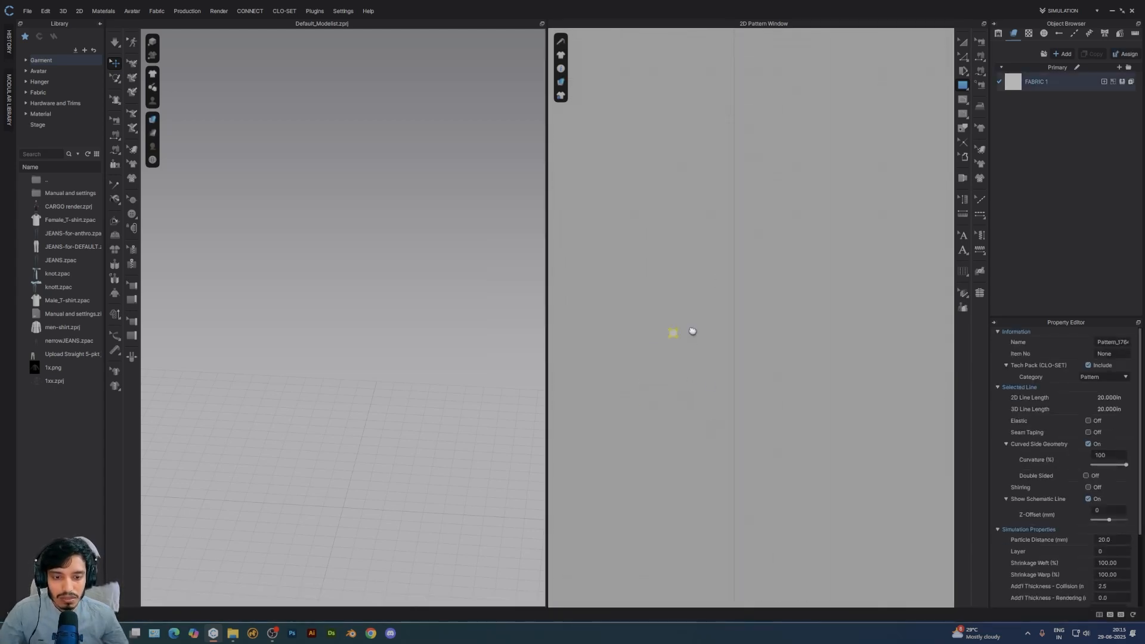
- Move the square pattern onto the intersection of the 2D axes
scroll(692, 290, down, 4)
click(965, 39)
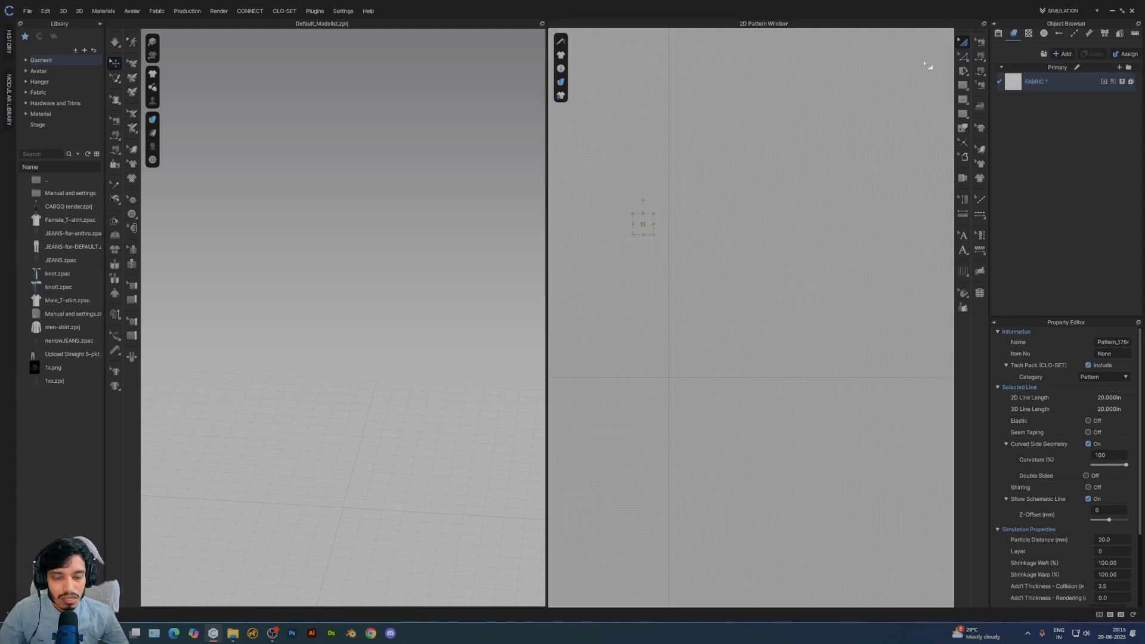
scroll(653, 412, up, 4)
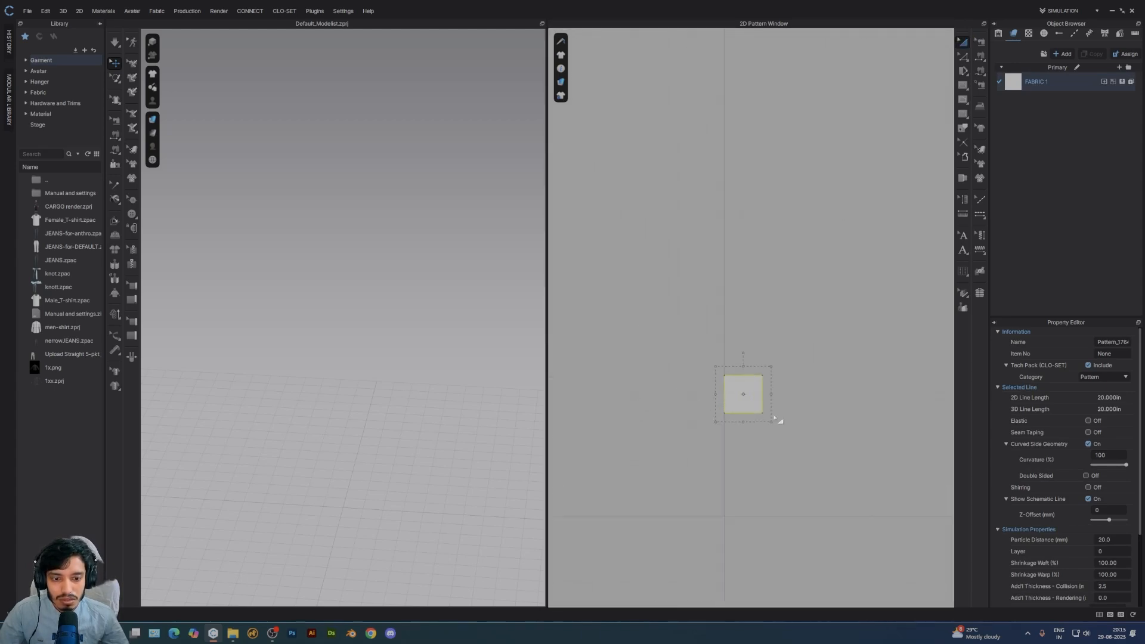
drag(727, 406, 727, 406)
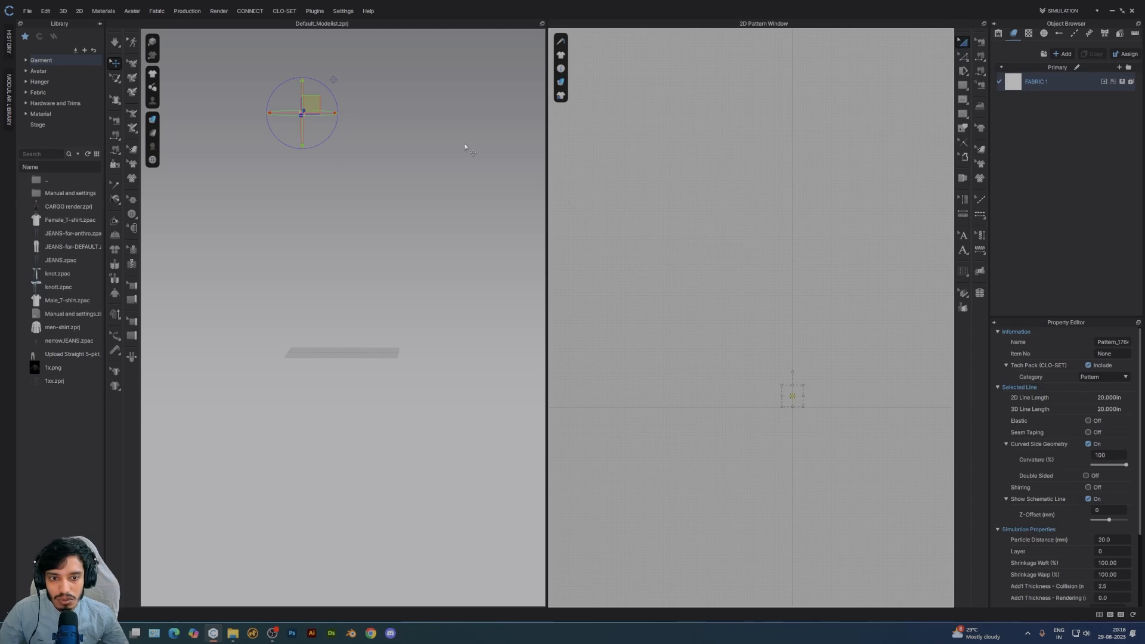
right_drag(378, 127, 535, 275)
scroll(794, 393, up, 5)
drag(792, 408, 793, 468)
scroll(328, 110, down, 1)
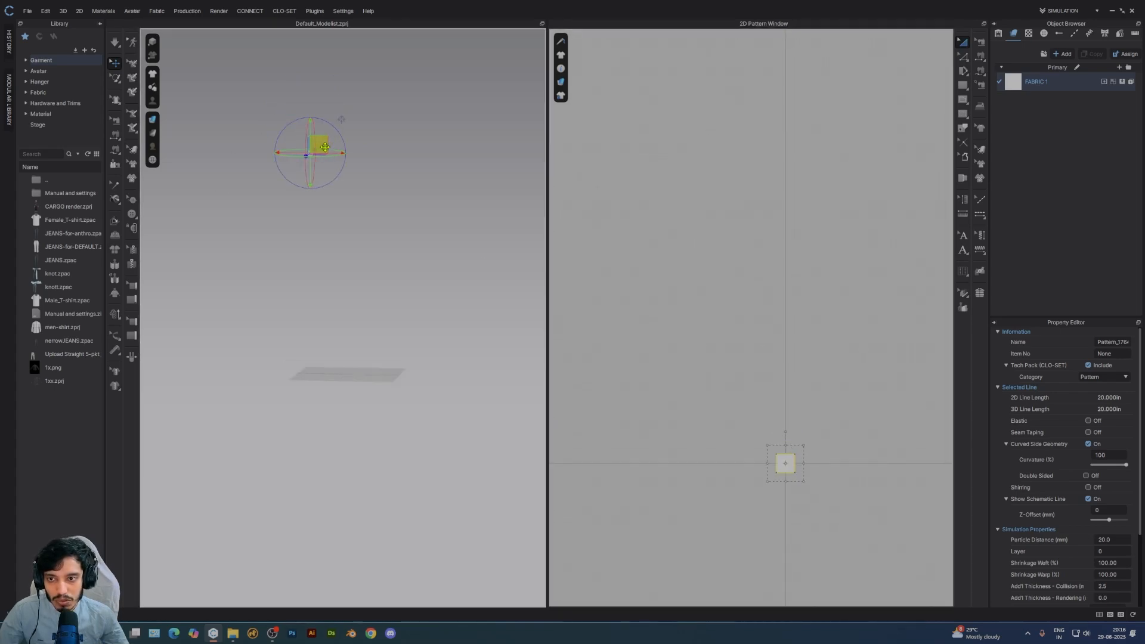
- Move the square closer to the ground grid in 3D, and reset its 3D arrangement
drag(311, 148, 357, 293)
mouse_move(358, 294)
right_down()
mouse_move(281, 325)
mouse_move(355, 314)
mouse_move(369, 298)
right_up()
scroll(344, 292, up, 3)
drag(360, 264, 362, 251)
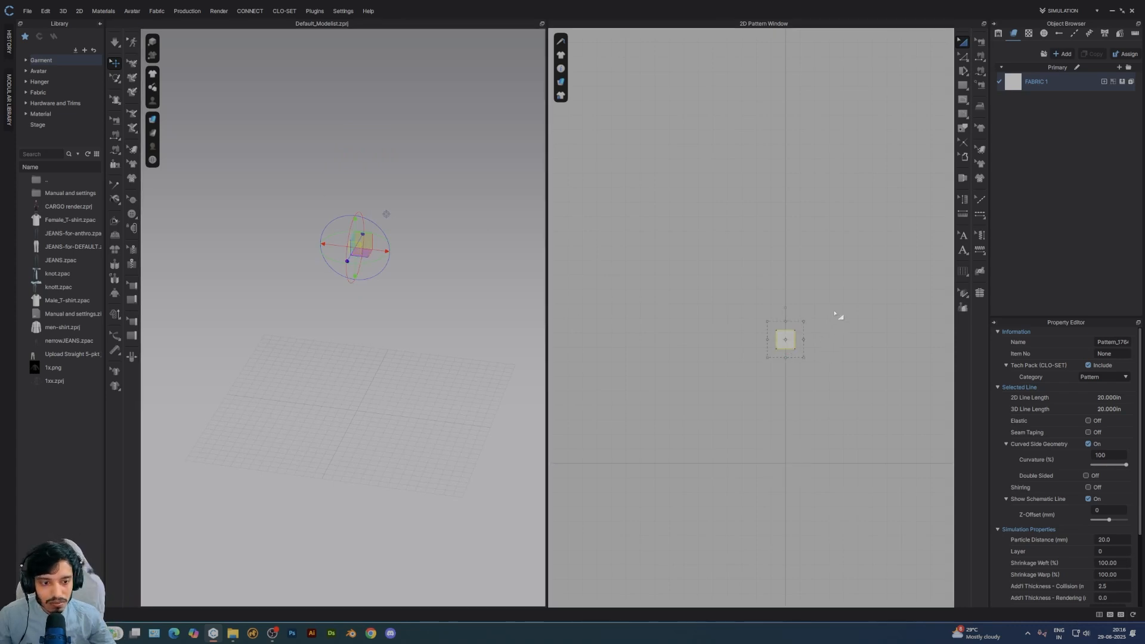
drag(833, 312, 765, 385)
right_click(352, 244)
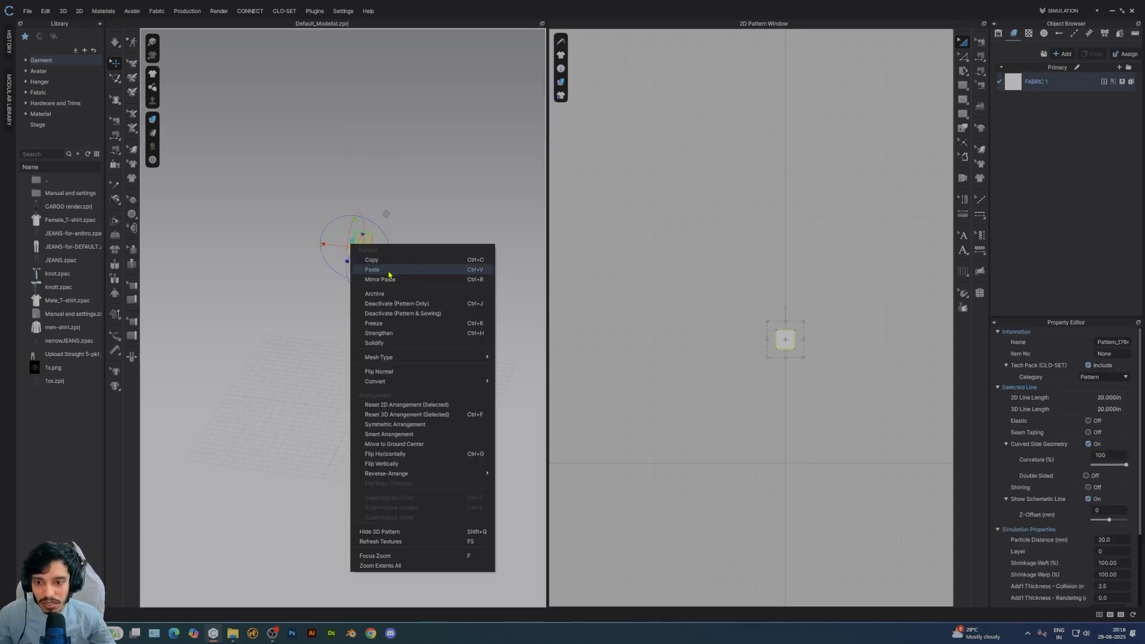
click(386, 406)
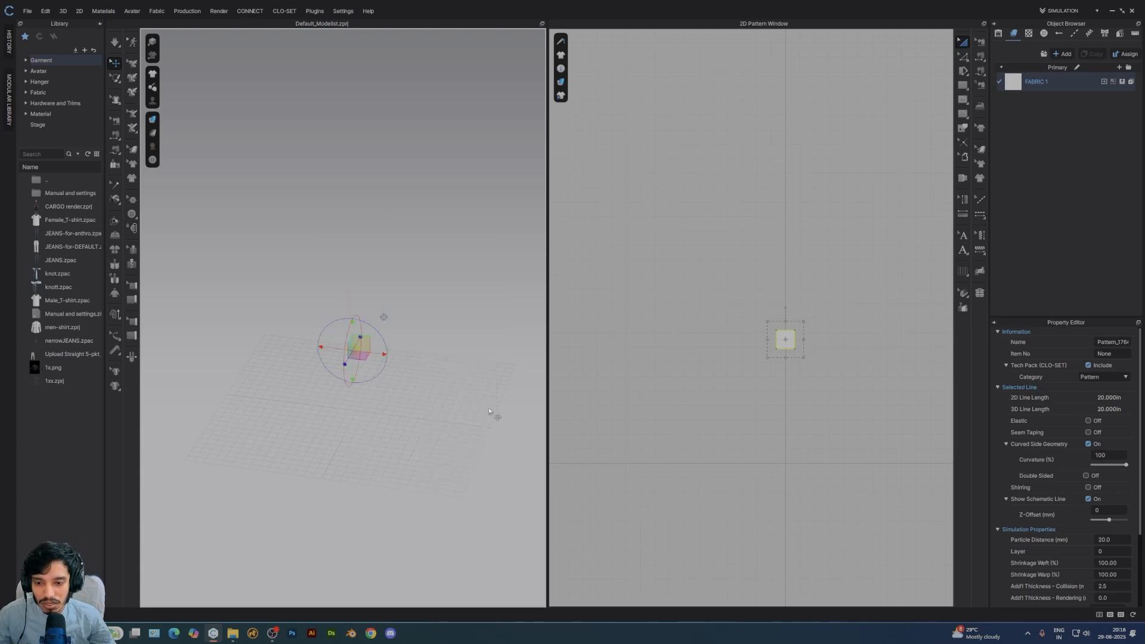
click(459, 322)
- Reposition the square pattern in 2D so it sits above the horizontal axis and left of the vertical axis
scroll(386, 367, up, 2)
drag(786, 349, 782, 439)
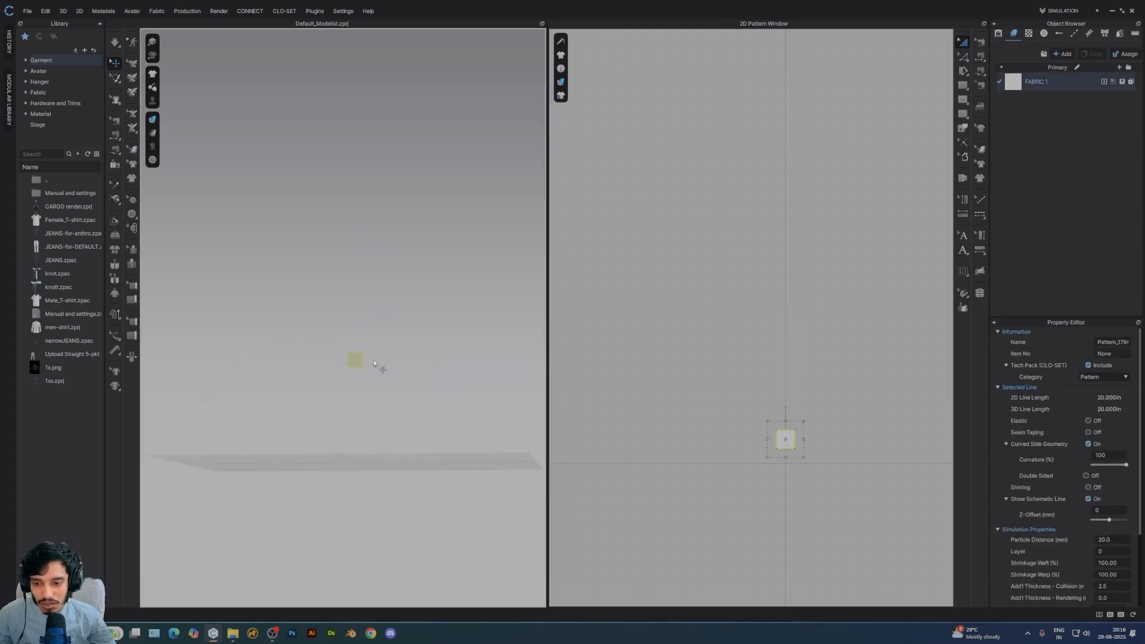
click(455, 276)
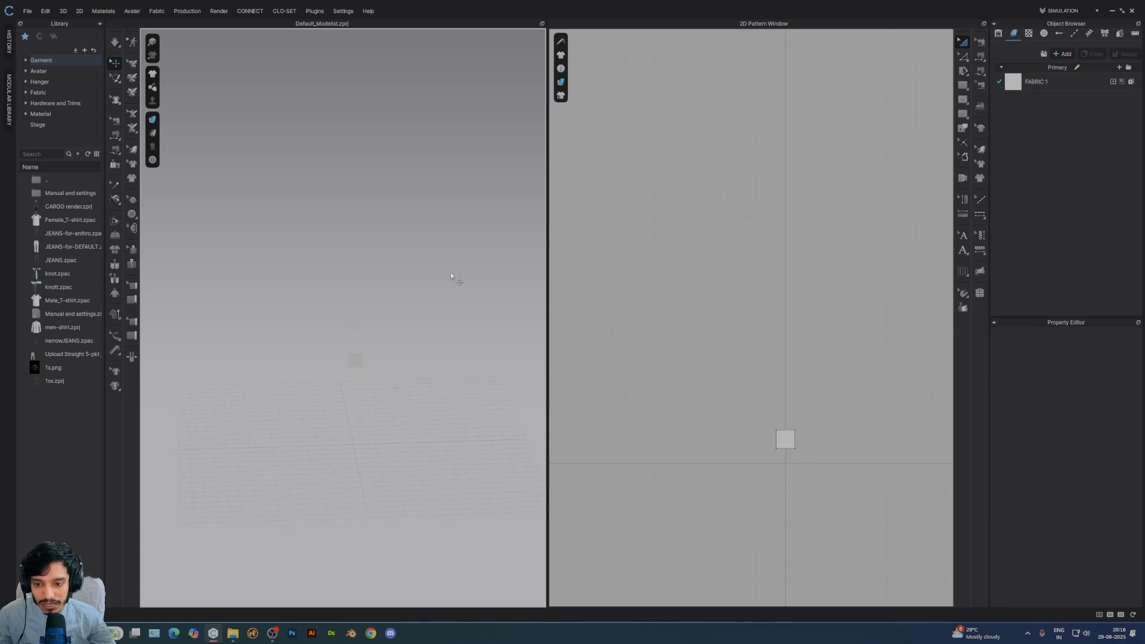
drag(788, 448, 739, 350)
right_drag(370, 417, 388, 363)
right_drag(302, 389, 362, 372)
click(366, 349)
right_drag(332, 463, 314, 356)
drag(656, 256, 772, 515)
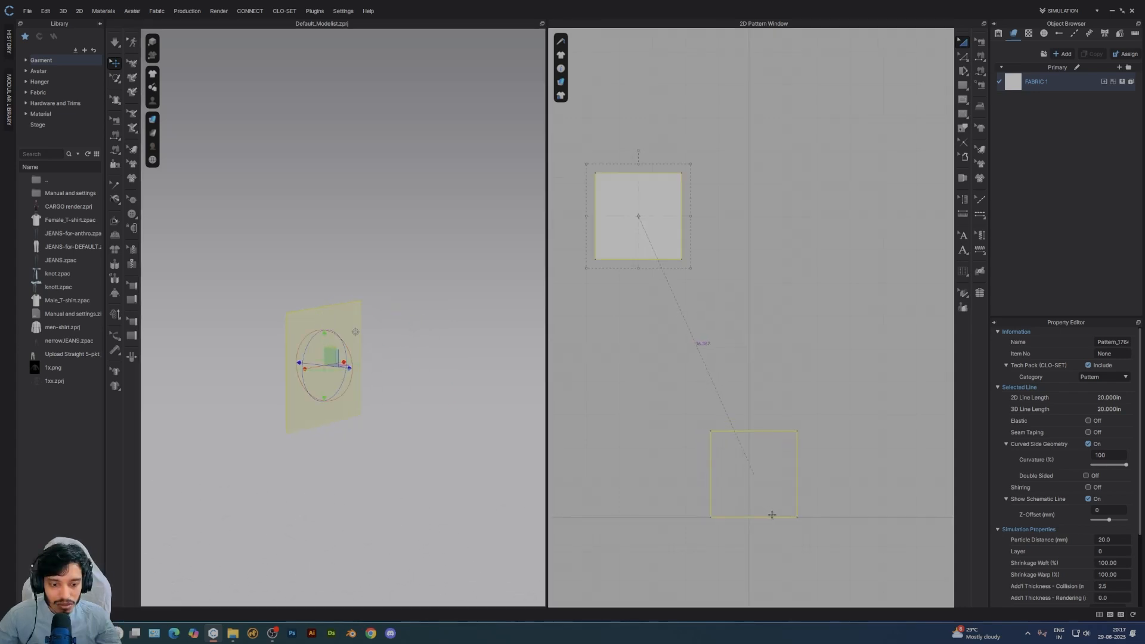
scroll(757, 436, down, 6)
drag(761, 418, 701, 382)
- Rotate the square in 3D with angle snapping until it lies flat, and move it to the ground center
right_drag(343, 299, 397, 281)
key(shift)
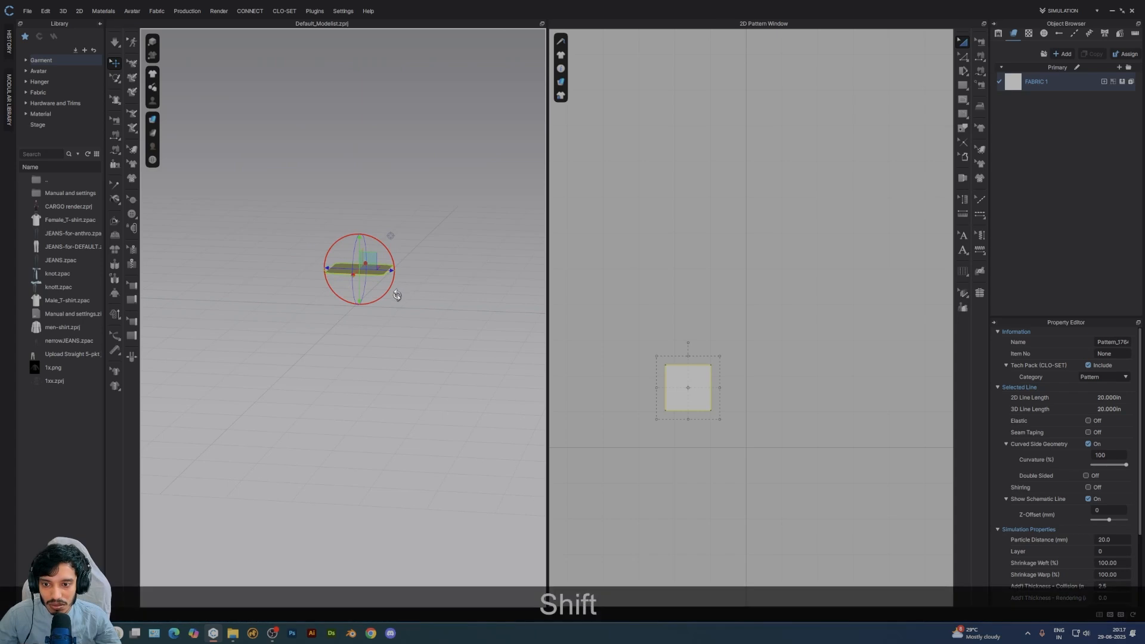
mouse_move(397, 290)
shift+mouse_down()
mouse_move(398, 271)
mouse_move(404, 295)
shift+mouse_up()
right_drag(429, 263, 380, 261)
right_click(361, 267)
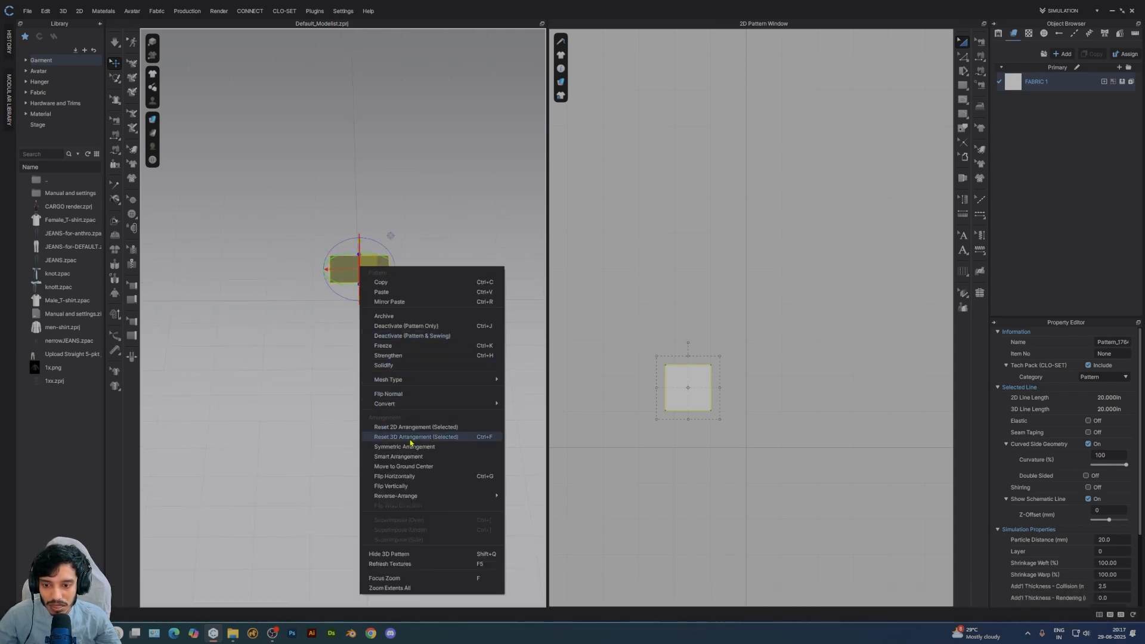
click(402, 467)
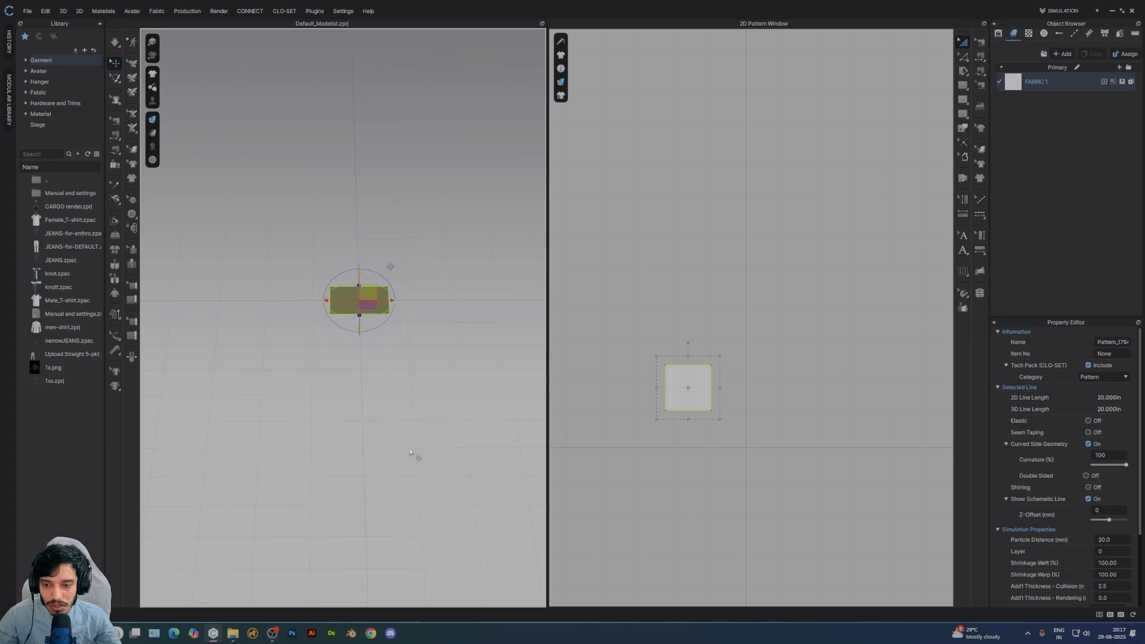
- Freeze the flat square pattern on the ground
click(431, 327)
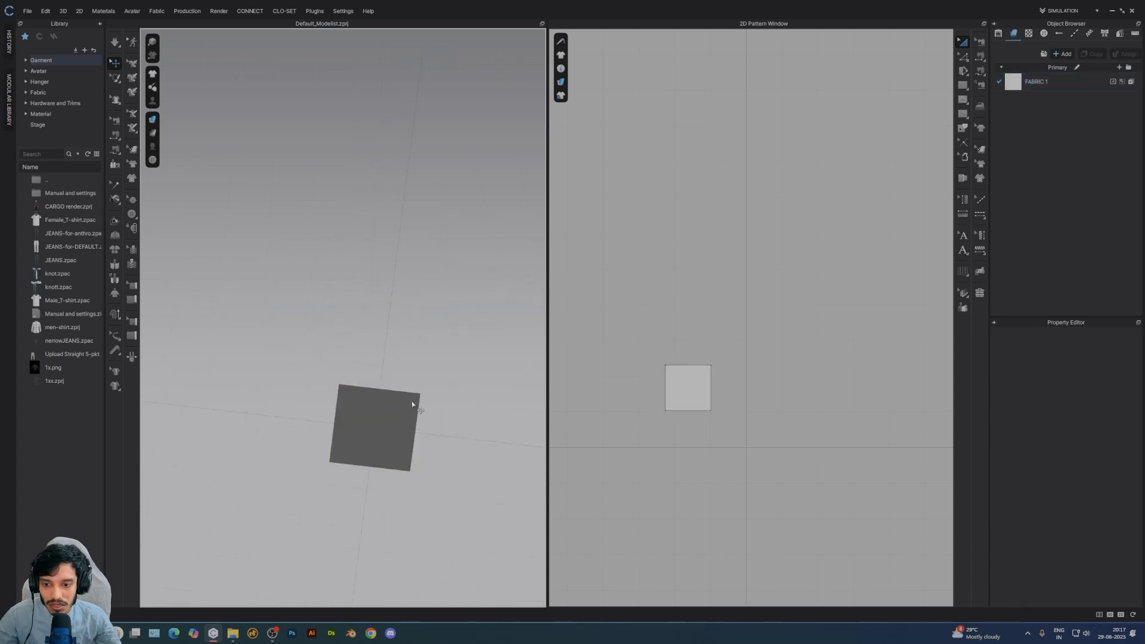
click(410, 405)
right_drag(411, 405, 417, 378)
click(392, 393)
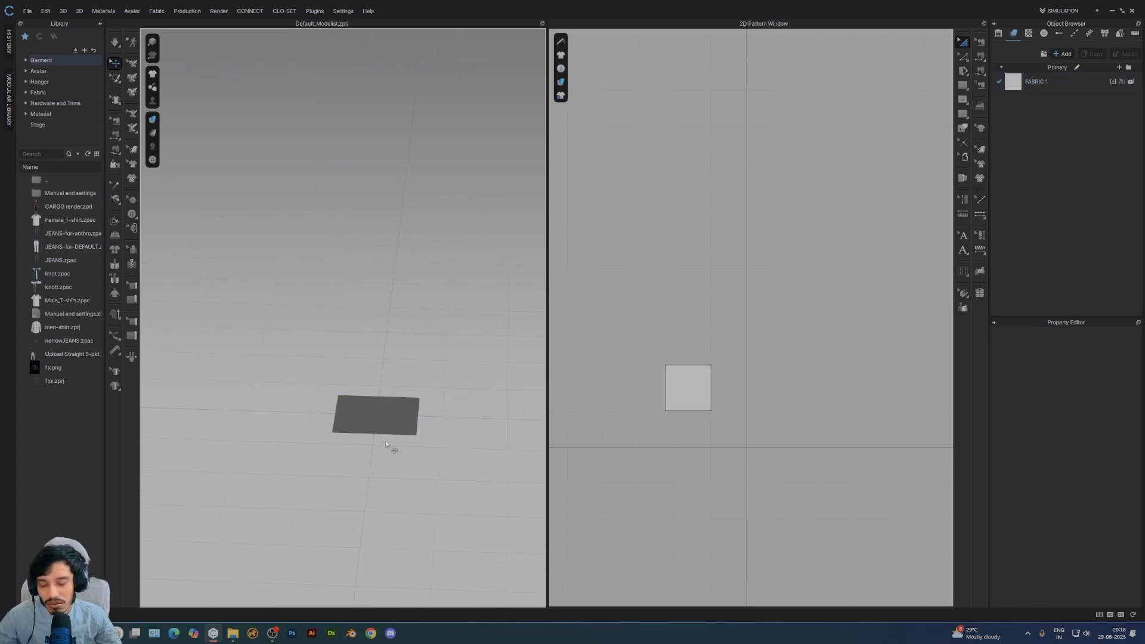
click(374, 420)
right_drag(379, 414, 417, 504)
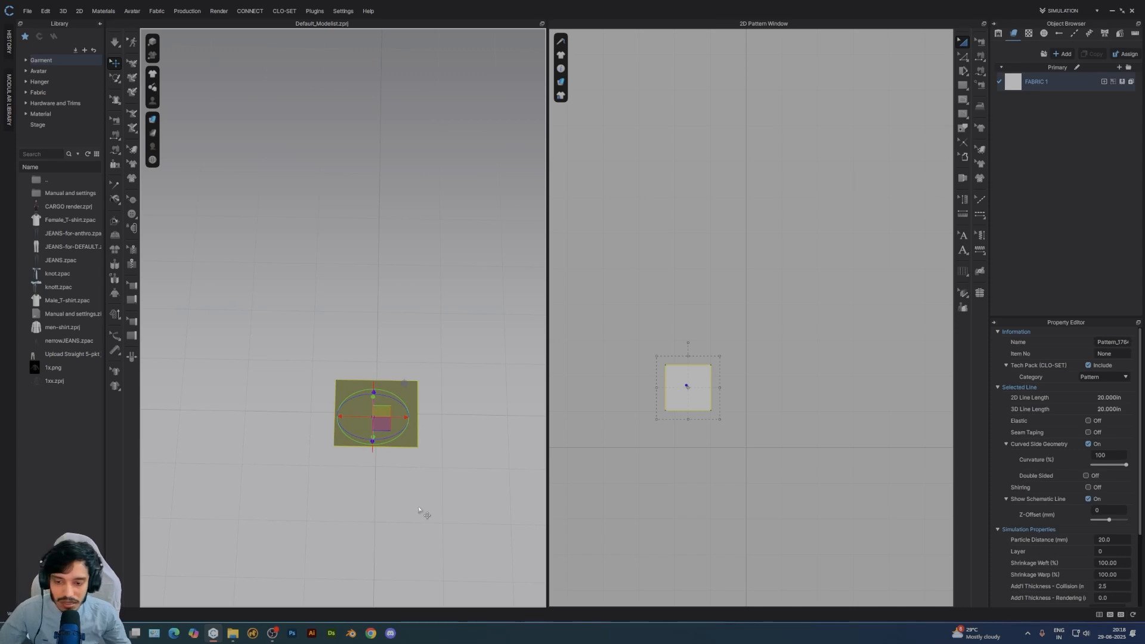
right_drag(435, 501, 426, 372)
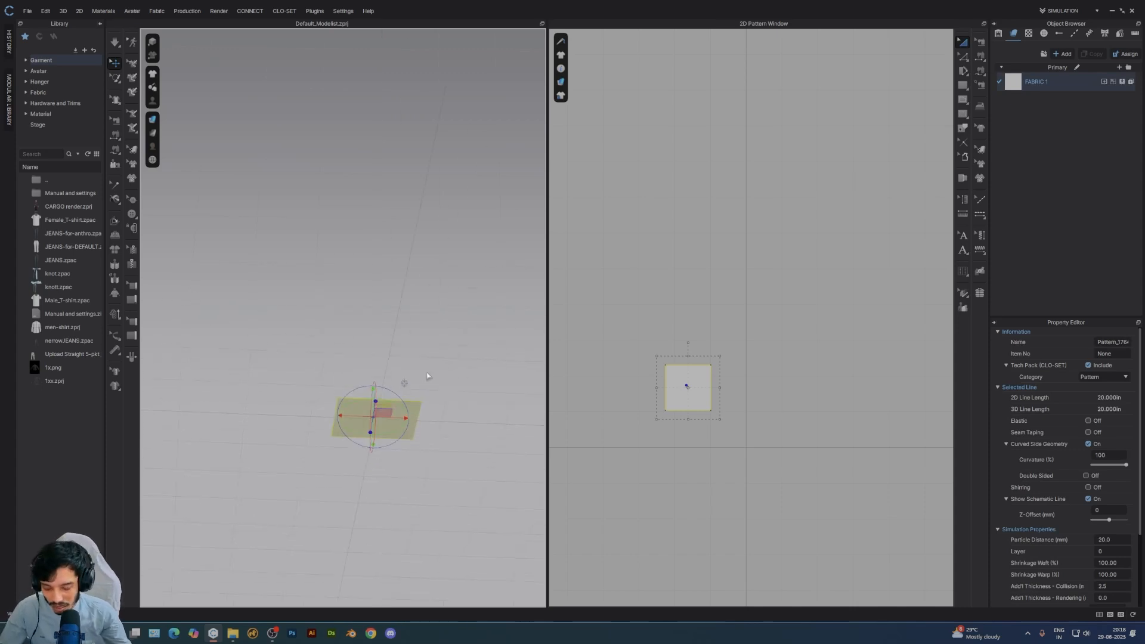
key(ctrl+k)
click(495, 431)
click(411, 418)
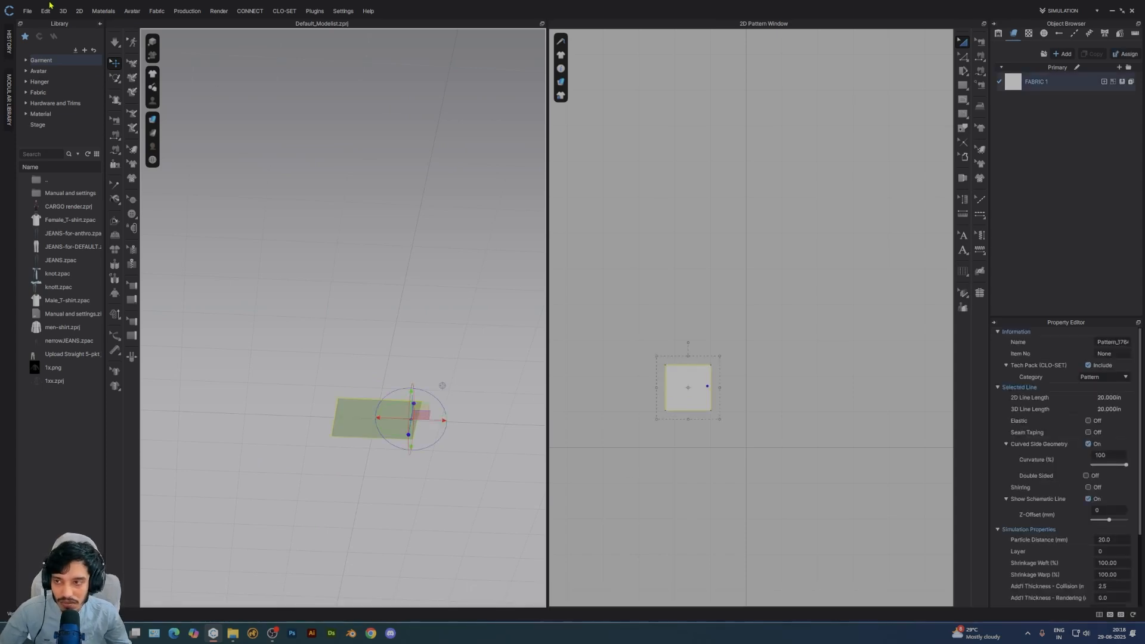
- Run the simulation on the frozen square and clear the selection
click(116, 41)
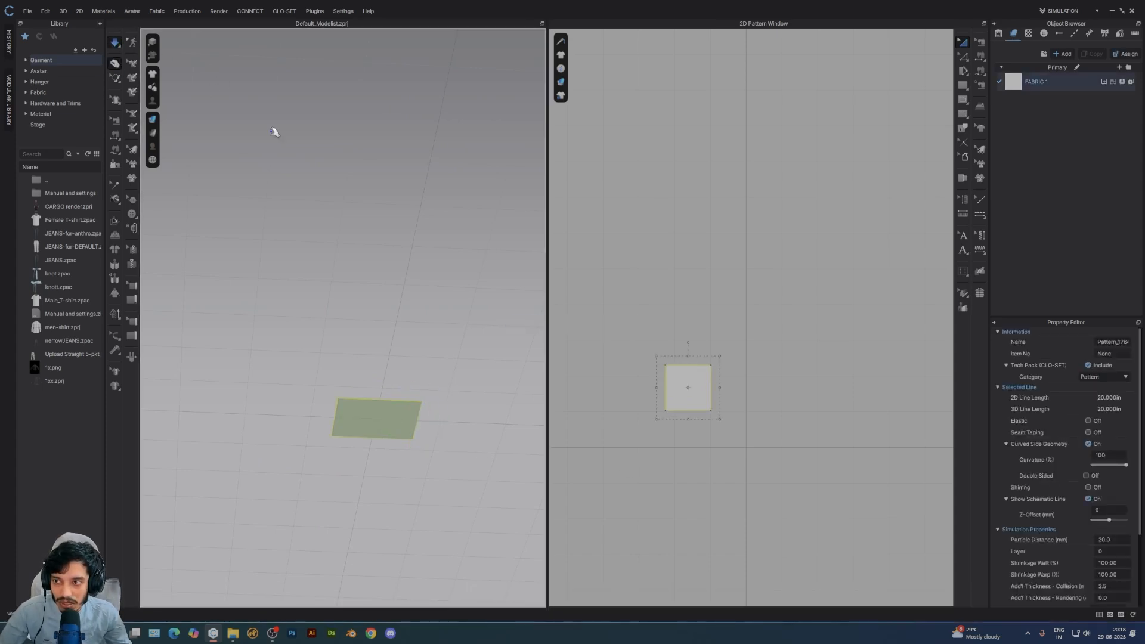
right_drag(477, 355, 452, 403)
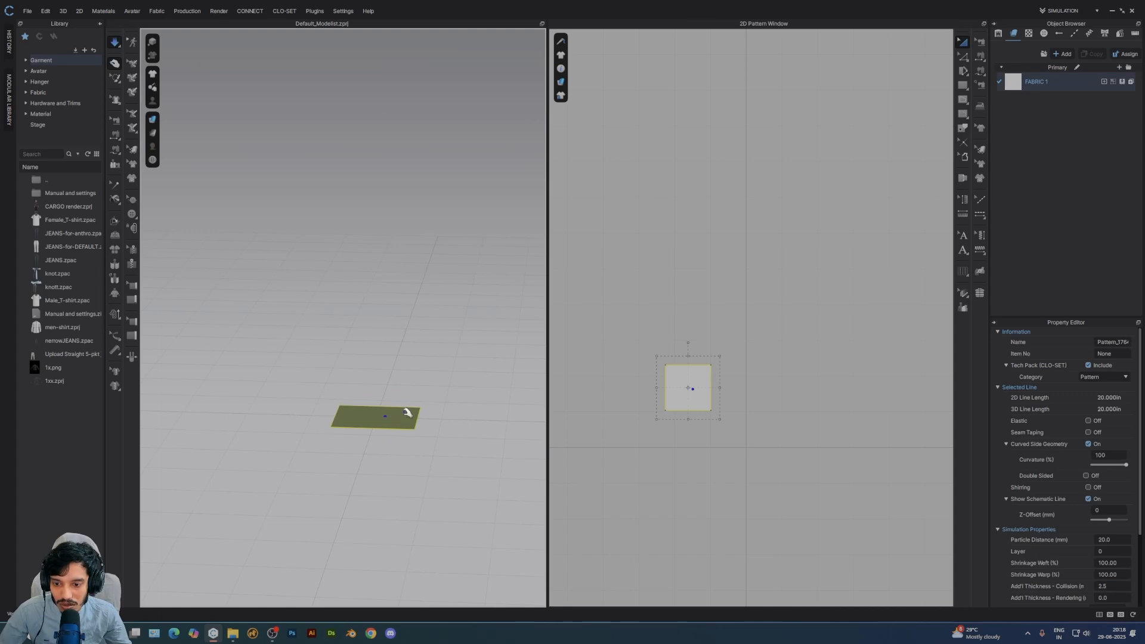
right_drag(402, 376, 439, 402)
click(749, 294)
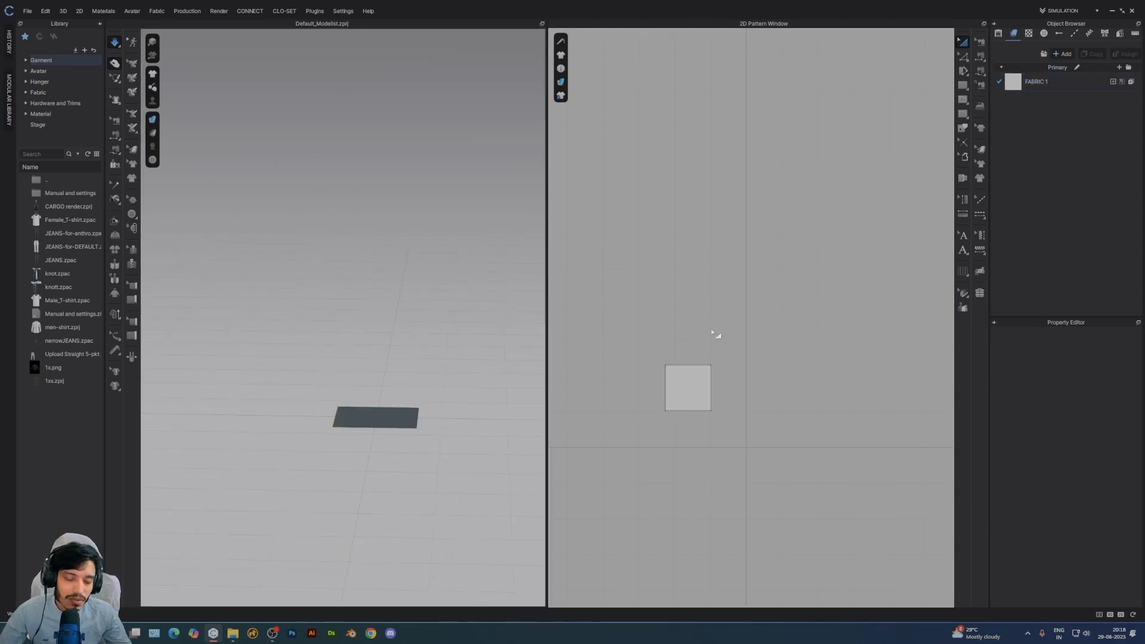
- Duplicate the frozen square pattern and place the copy beside it, level with the original in 2D
click(695, 396)
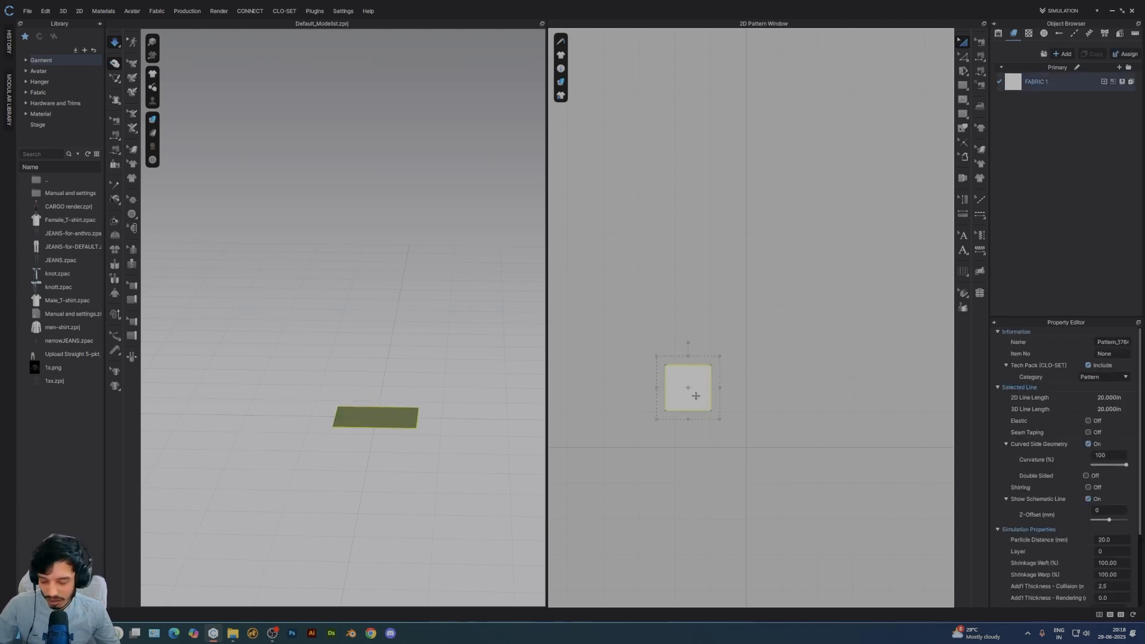
key(ctrl)
key(ctrl+c)
key(ctrl+v)
key(shift)
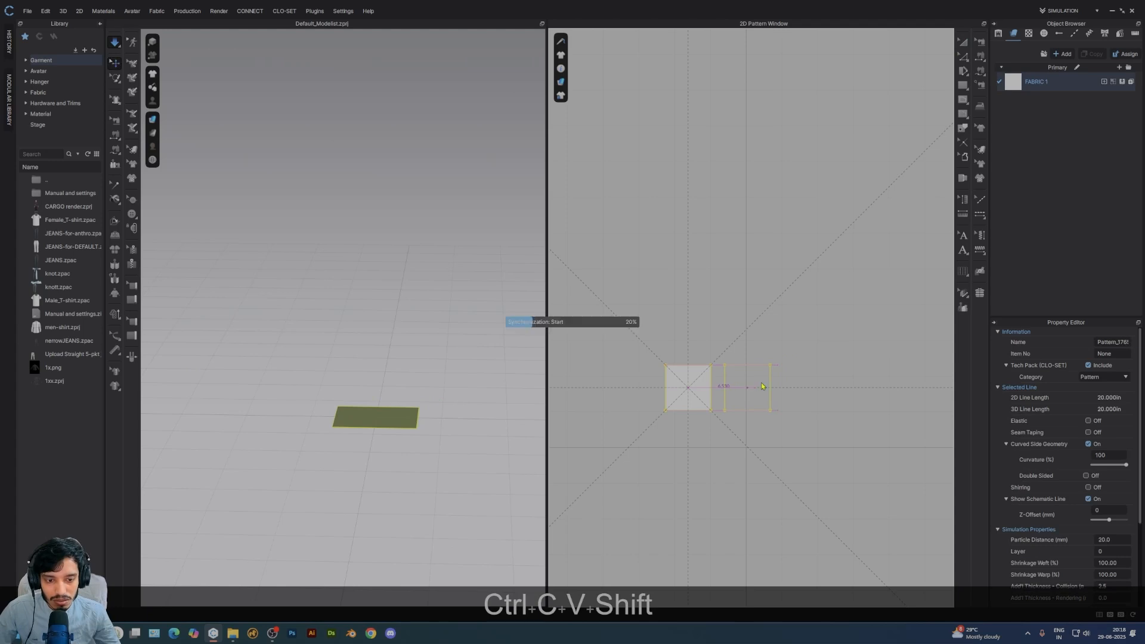
click(762, 387)
- Activate the copied square pattern, and deselect it
right_click(471, 419)
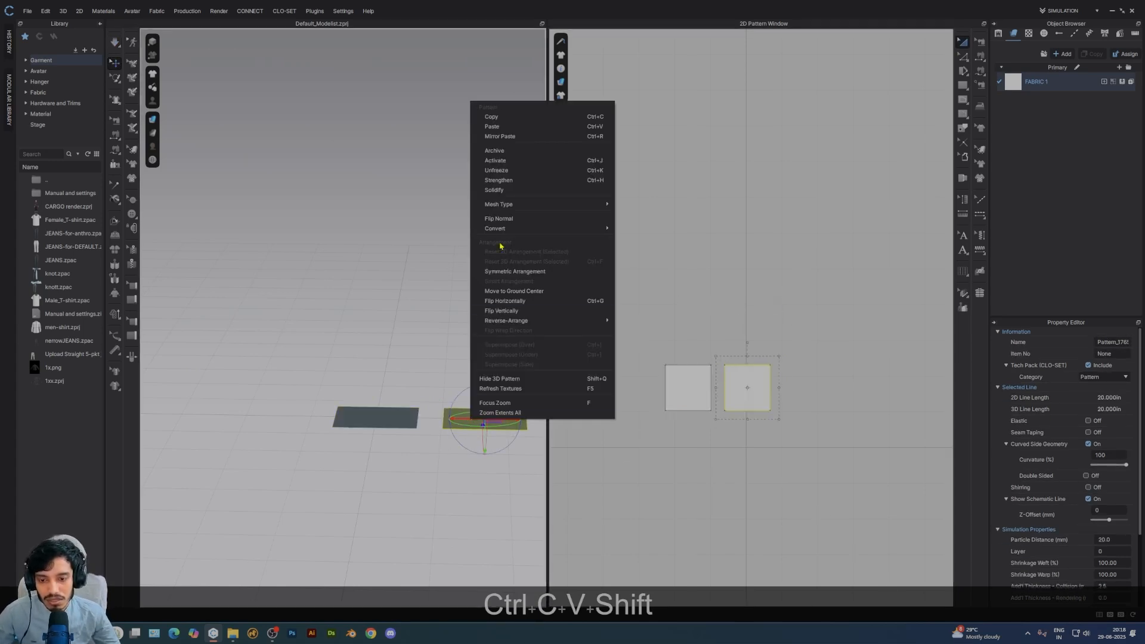
click(500, 162)
right_drag(477, 391, 503, 472)
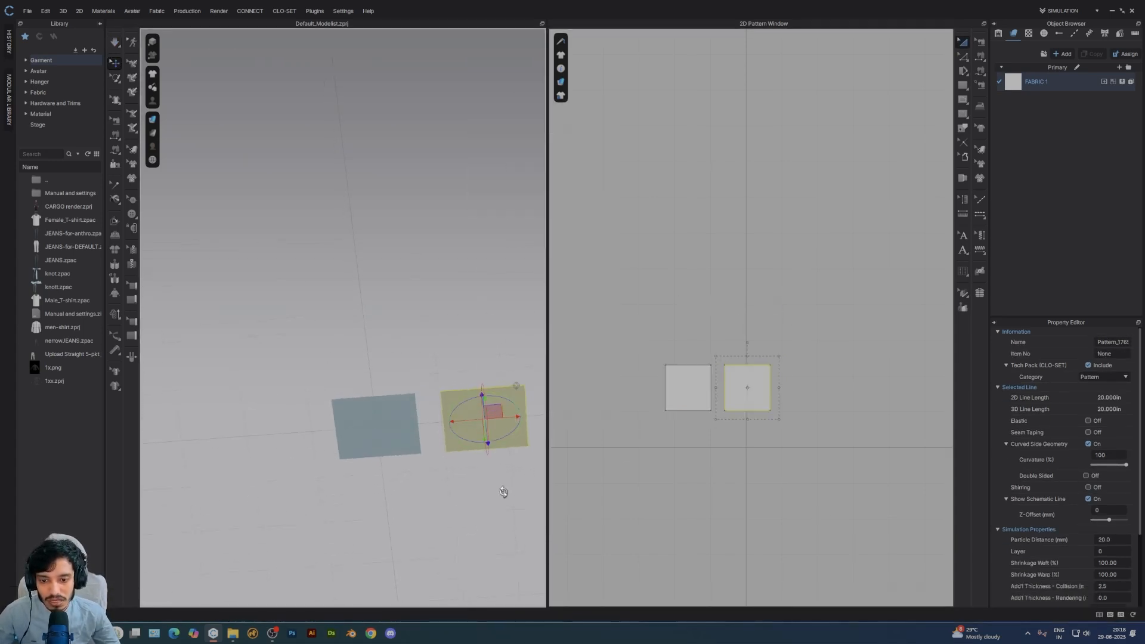
right_click(441, 341)
click(367, 242)
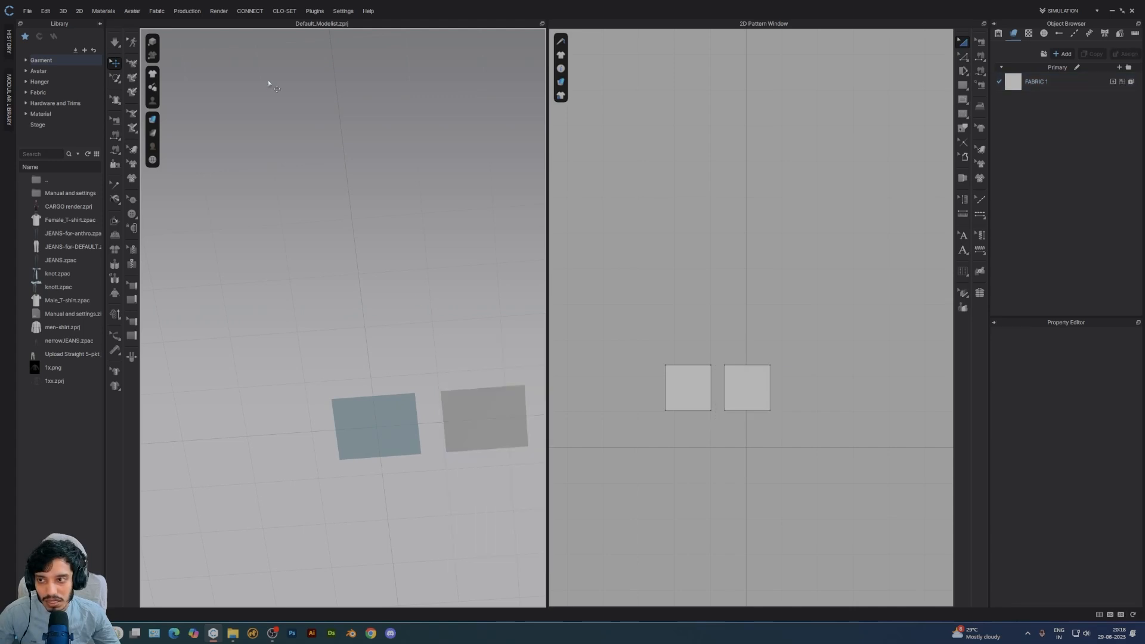
- Run the simulation and pull the copied square up close to the frozen square's edge
click(114, 42)
drag(478, 413, 443, 444)
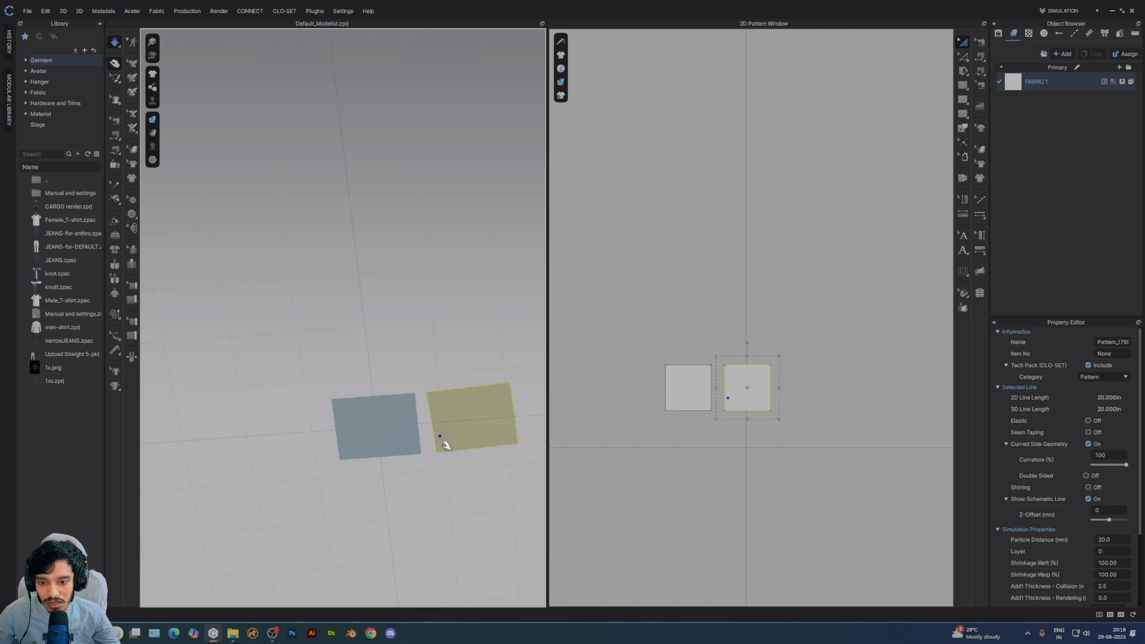
drag(424, 412, 426, 416)
drag(417, 344, 411, 341)
right_drag(439, 360, 445, 432)
scroll(468, 369, up, 3)
scroll(436, 453, up, 3)
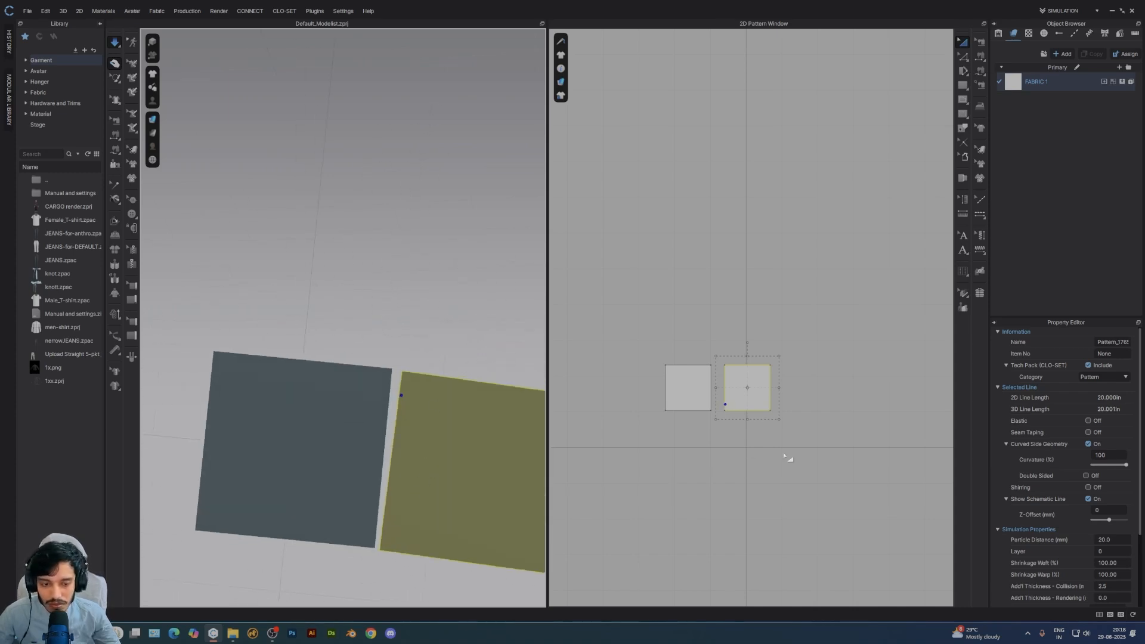
- Sew the frozen square's edge to the facing edge of the active square with Free Sewing
click(746, 447)
scroll(704, 387, up, 3)
click(723, 381)
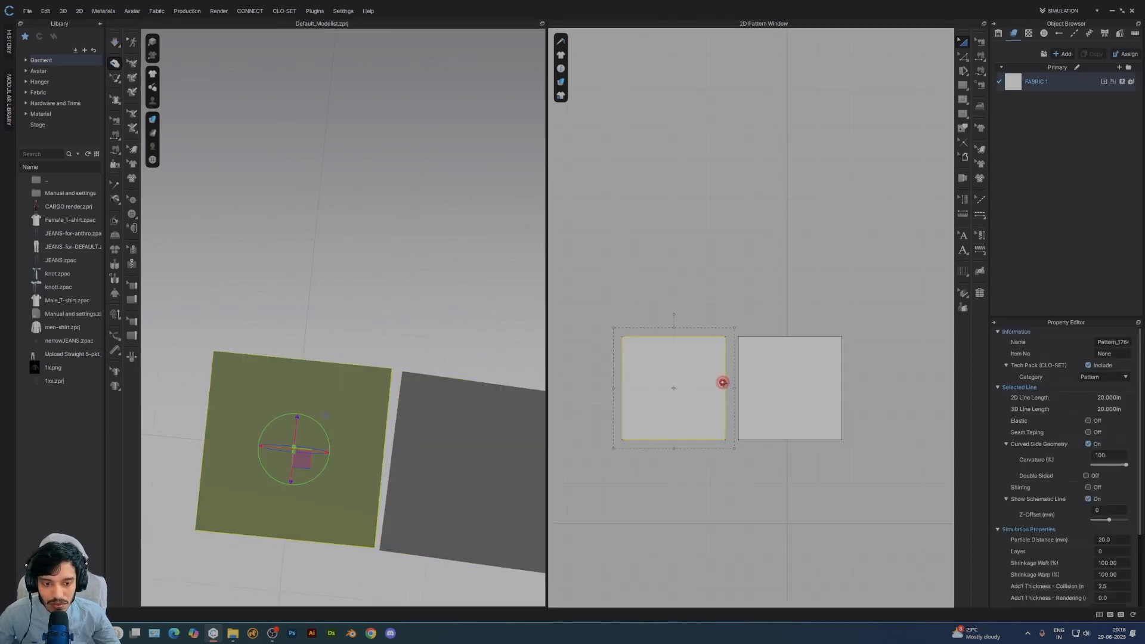
click(719, 311)
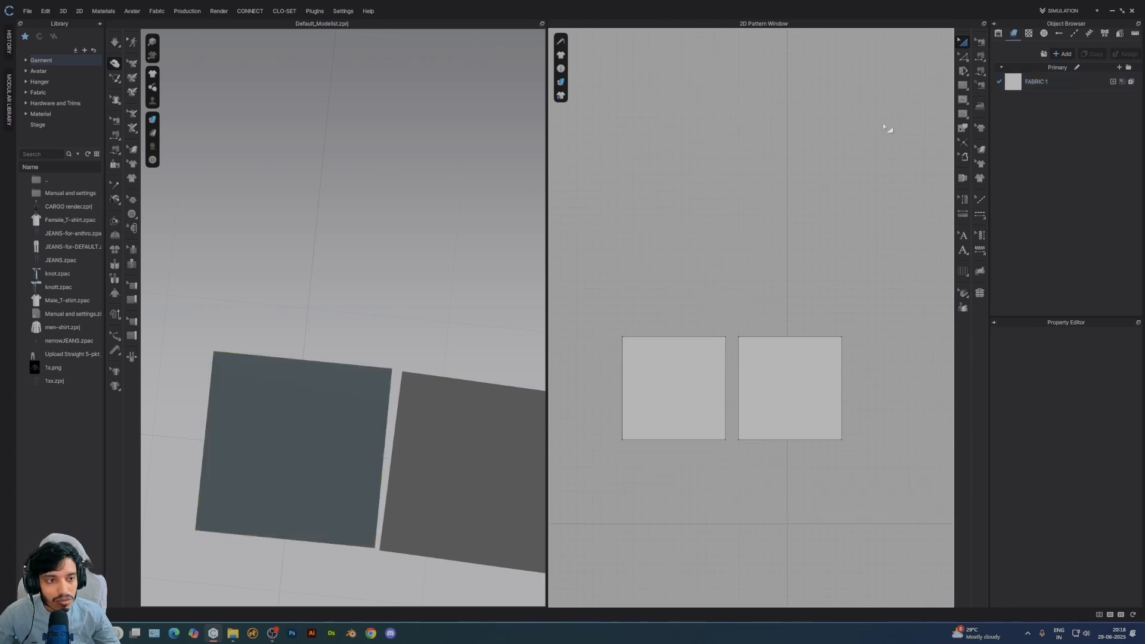
click(980, 71)
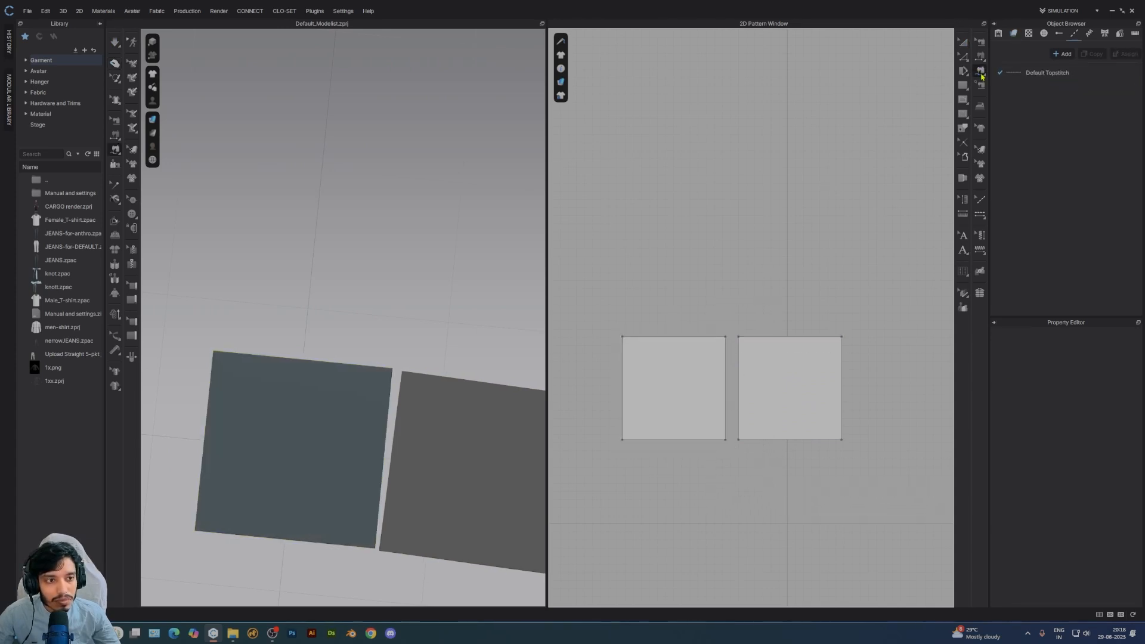
click(725, 338)
click(726, 440)
click(739, 337)
click(738, 440)
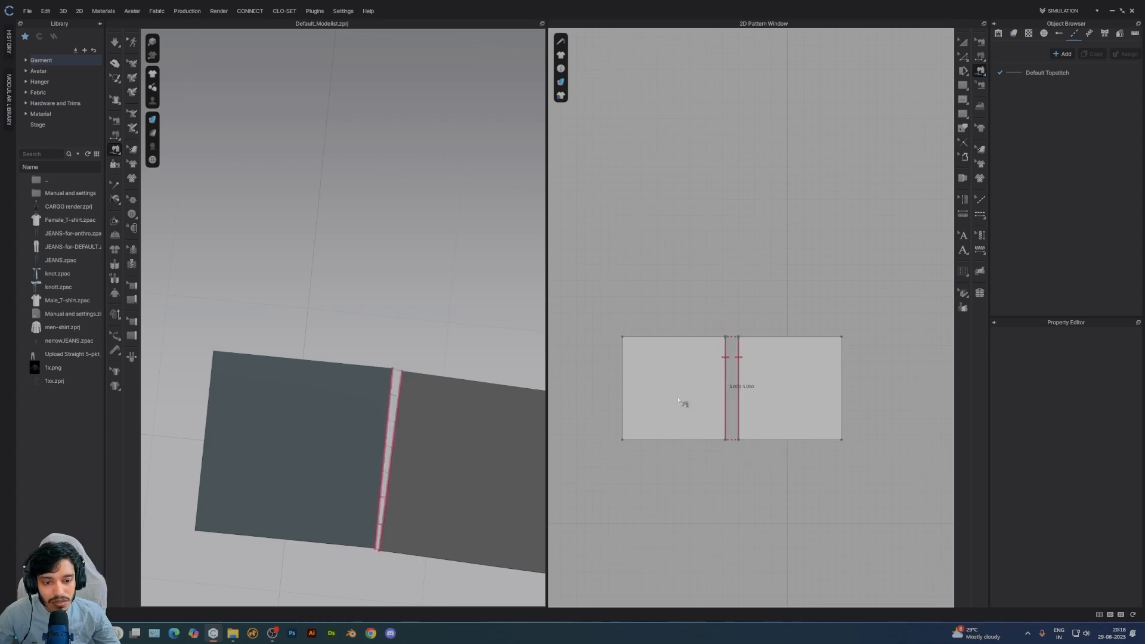
right_drag(444, 401, 409, 424)
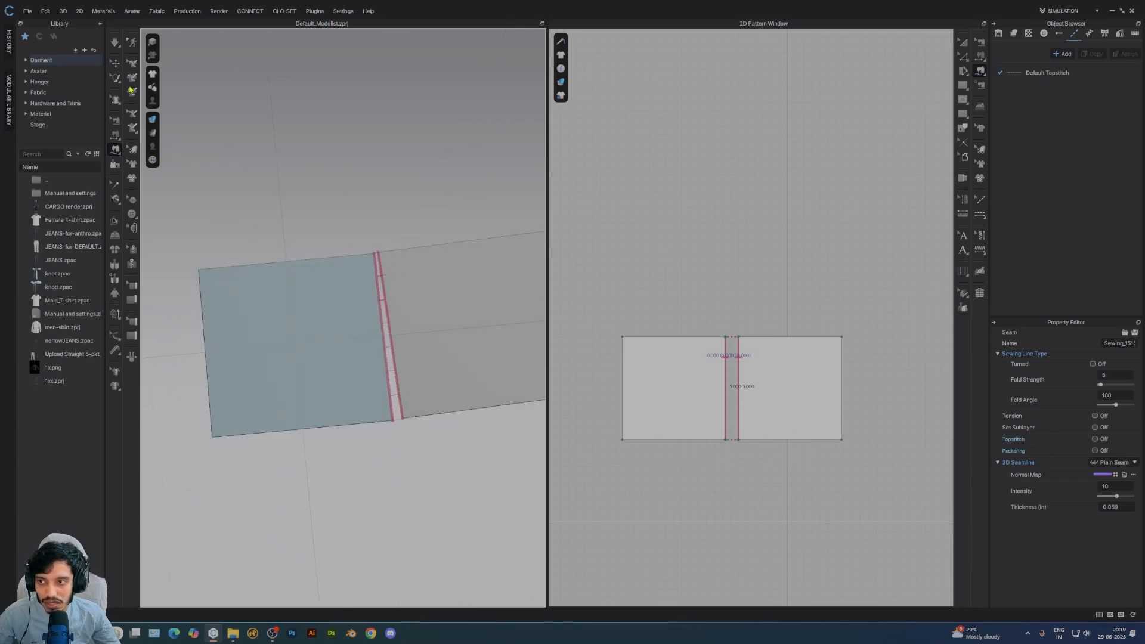
- Simulate the sewn squares, lift the active one in 3D to test how it folds, and stop the simulation
click(113, 43)
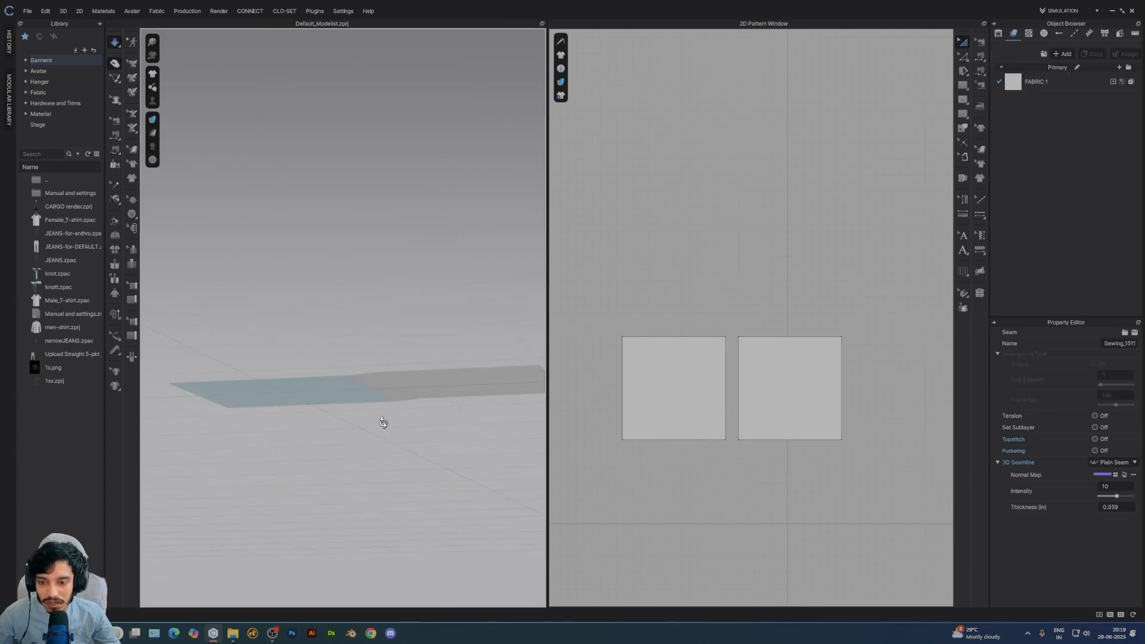
right_drag(374, 415, 488, 377)
drag(488, 377, 371, 286)
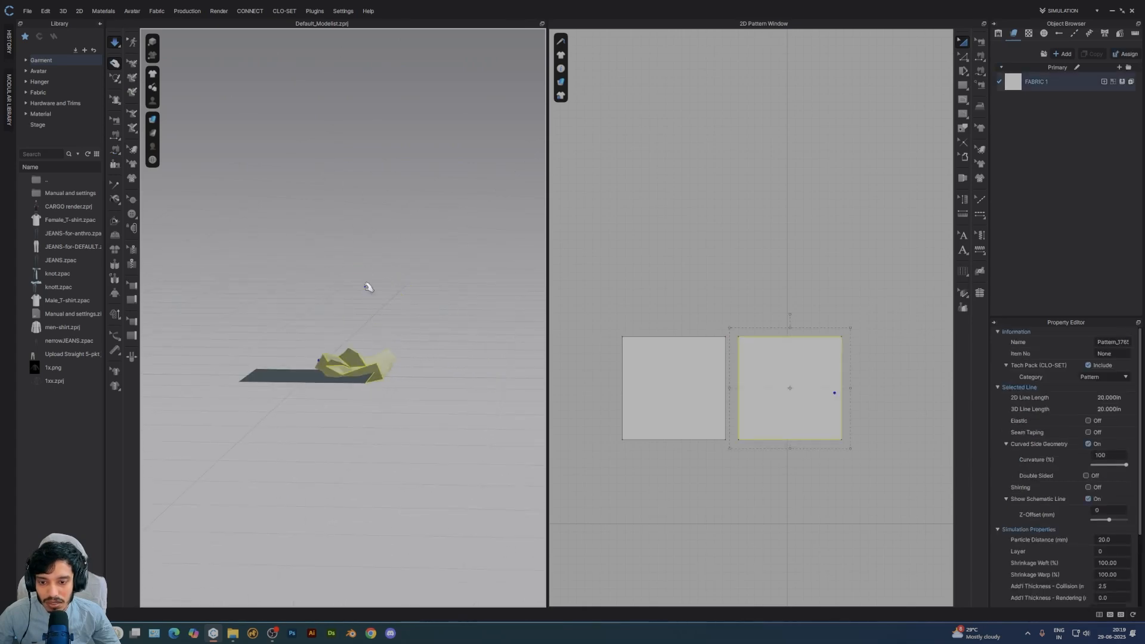
right_drag(477, 396, 464, 302)
drag(466, 385, 473, 304)
right_drag(474, 305, 484, 347)
key(space)
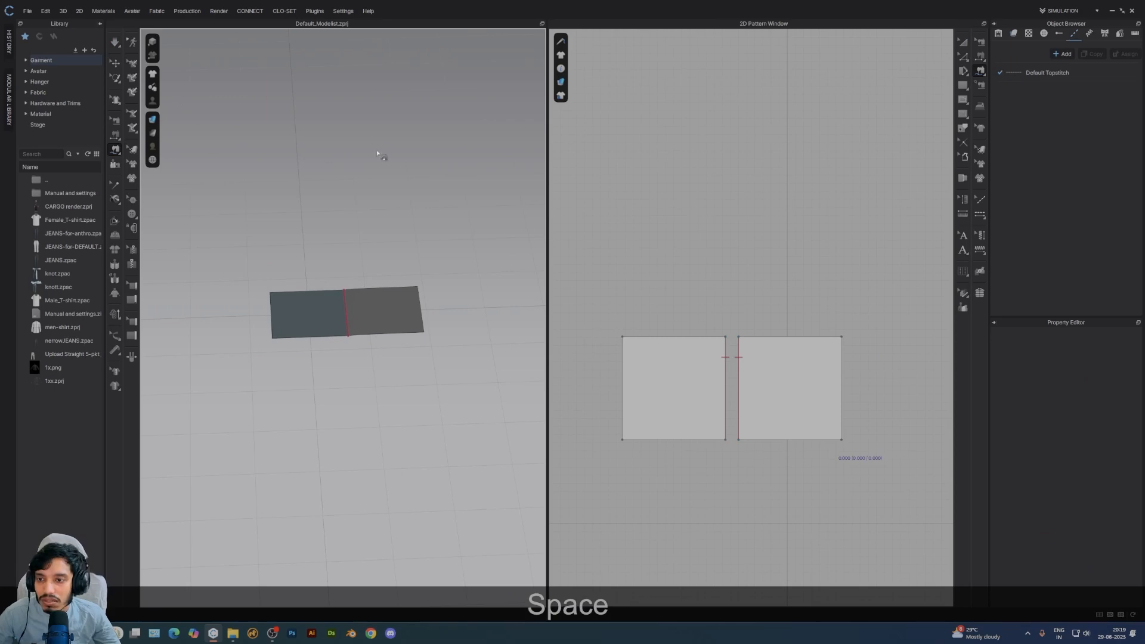
- Set the simulation gravity to 0
right_click(377, 154)
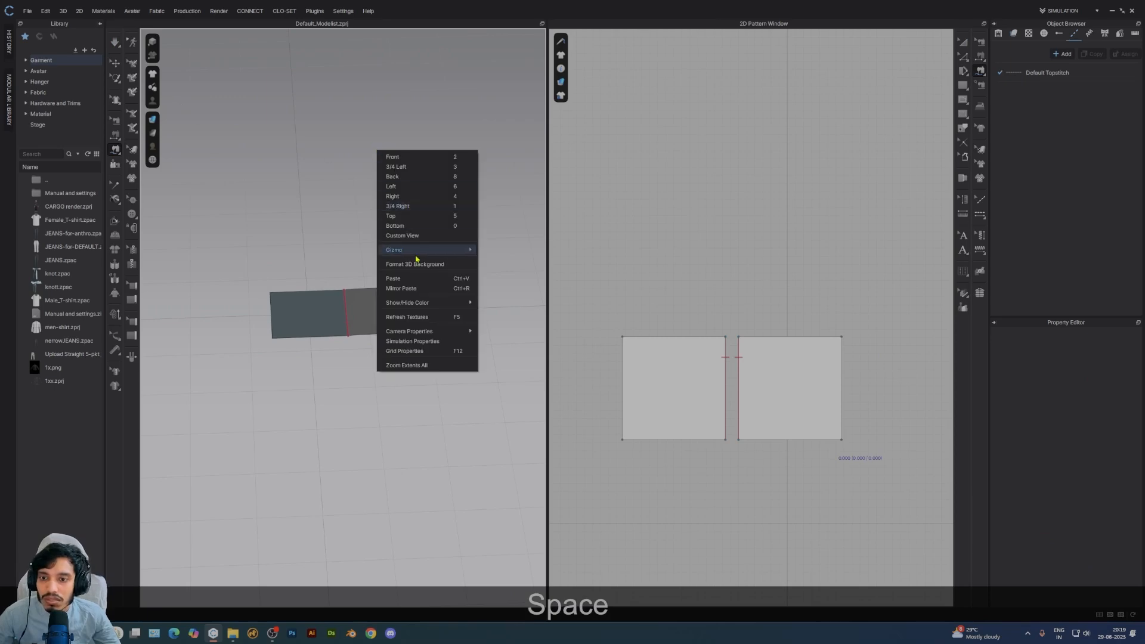
click(409, 342)
double_click(1127, 437)
text(0)
key(Return)
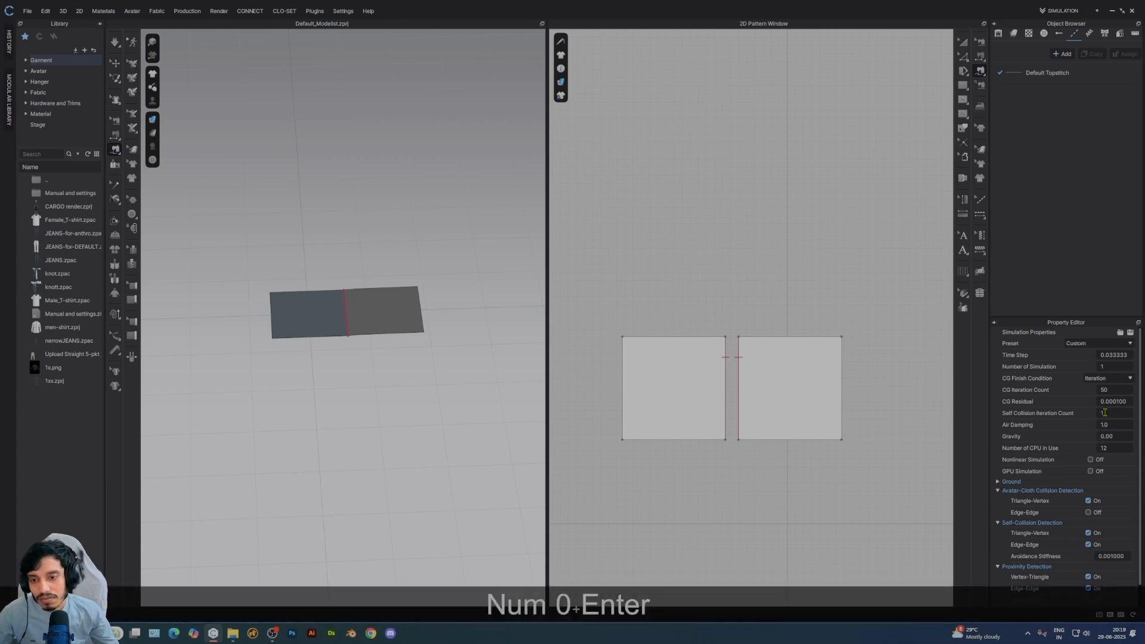
click(375, 197)
- Simulate without gravity and repeatedly pull the active square's free end up to test bending at the seam
right_drag(361, 304, 435, 486)
key(space)
drag(487, 437, 414, 353)
right_drag(467, 404, 440, 378)
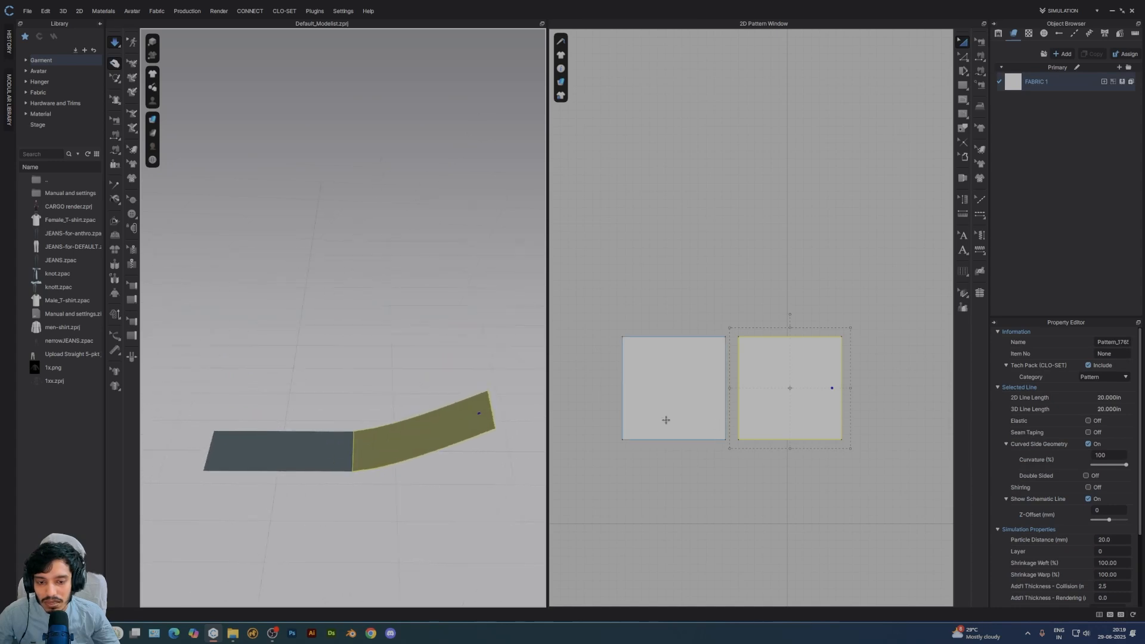
scroll(749, 434, up, 2)
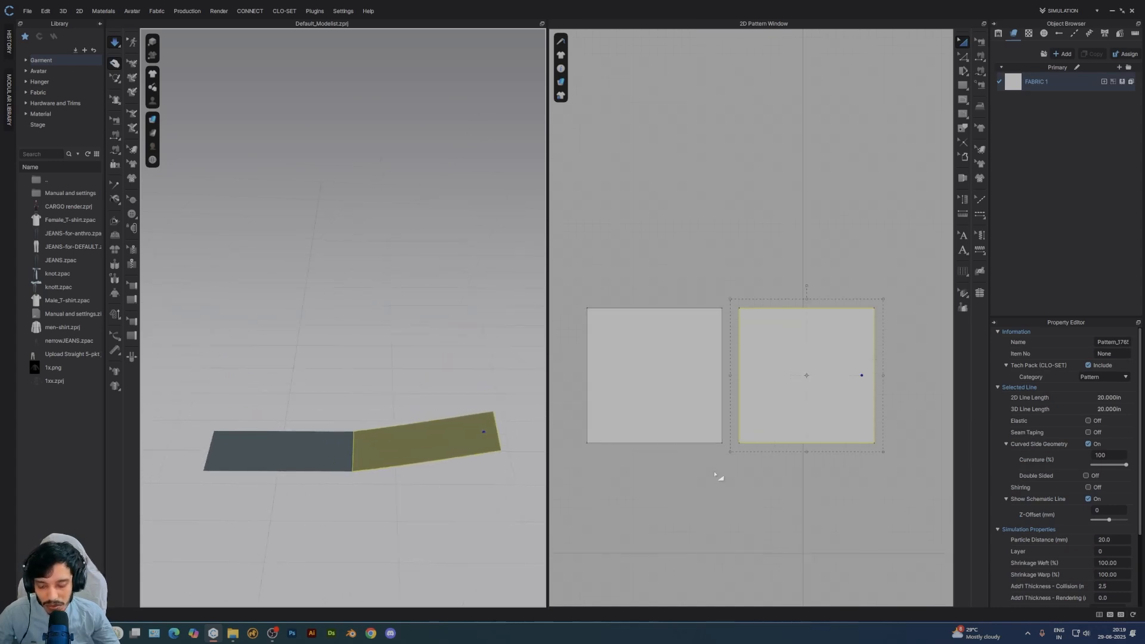
click(715, 475)
drag(484, 431, 391, 366)
right_drag(464, 389, 567, 394)
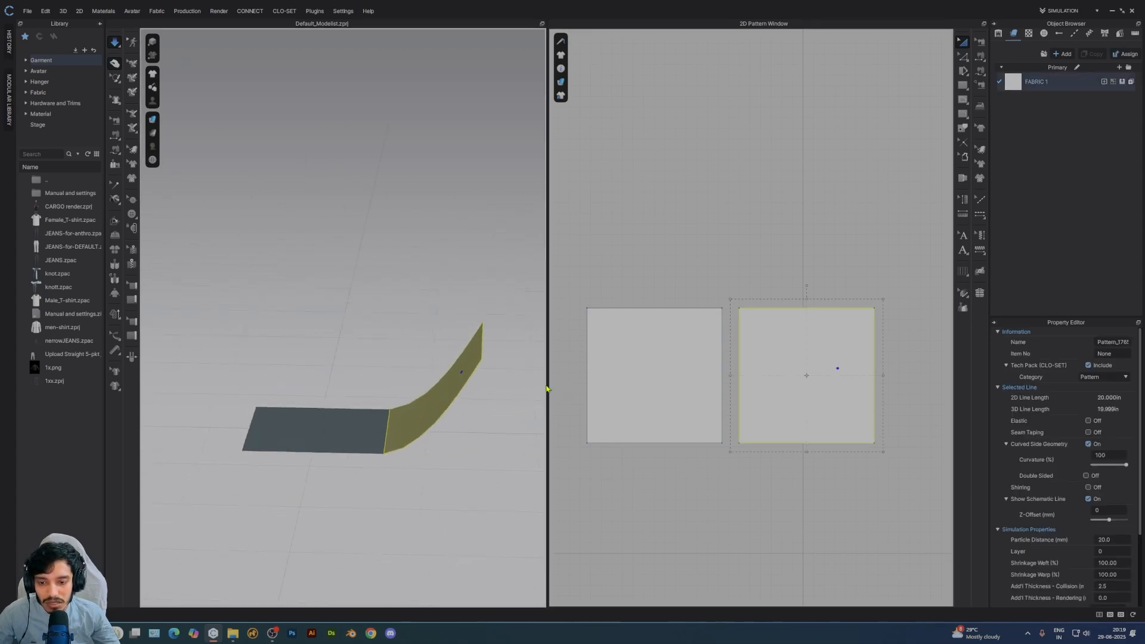
click(764, 264)
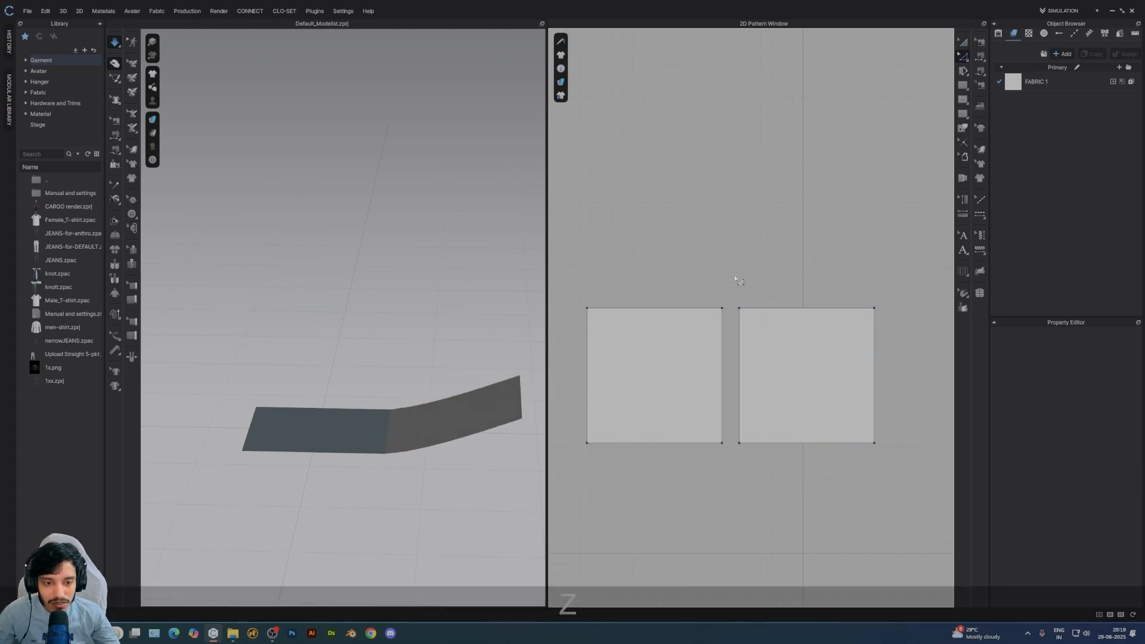
drag(517, 388, 434, 355)
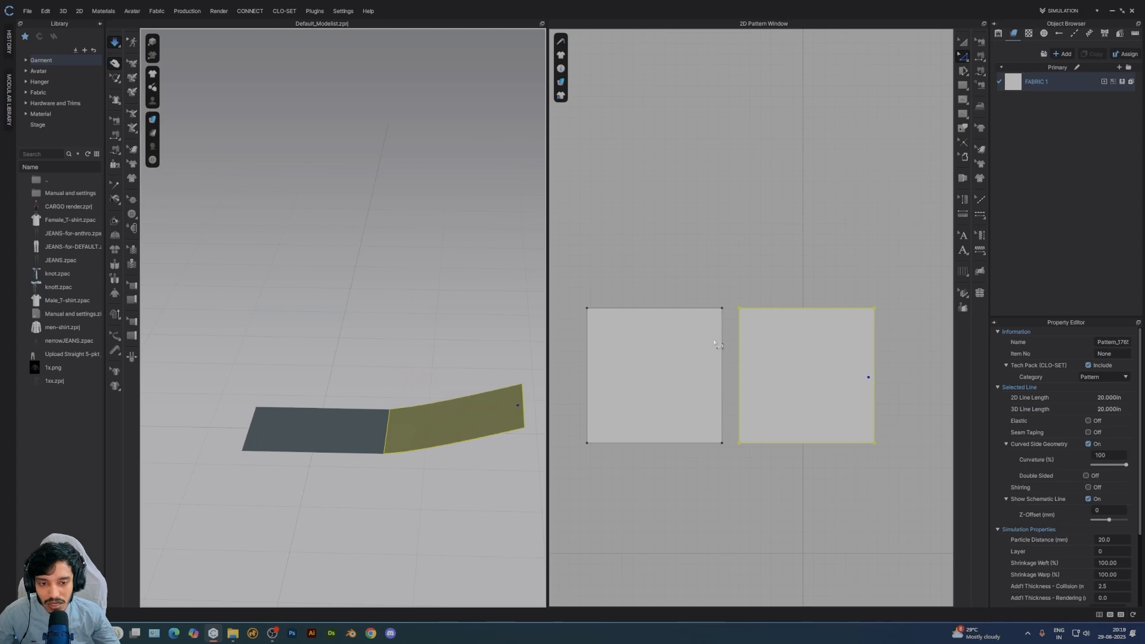
- Set the fold angle of the seam between the two squares to 90
click(985, 37)
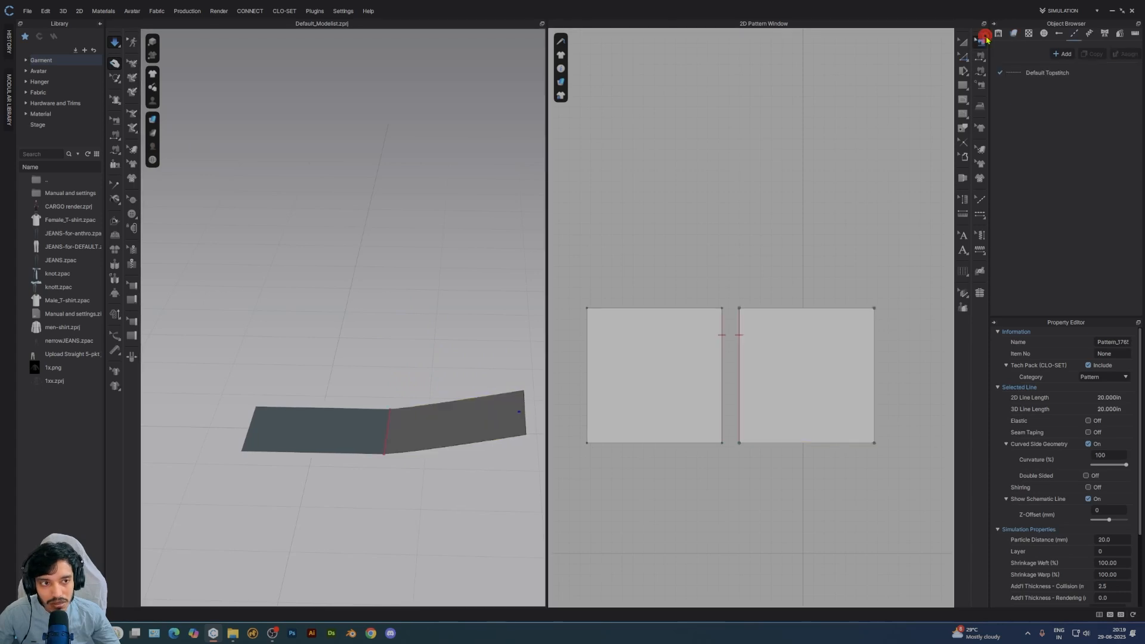
click(740, 350)
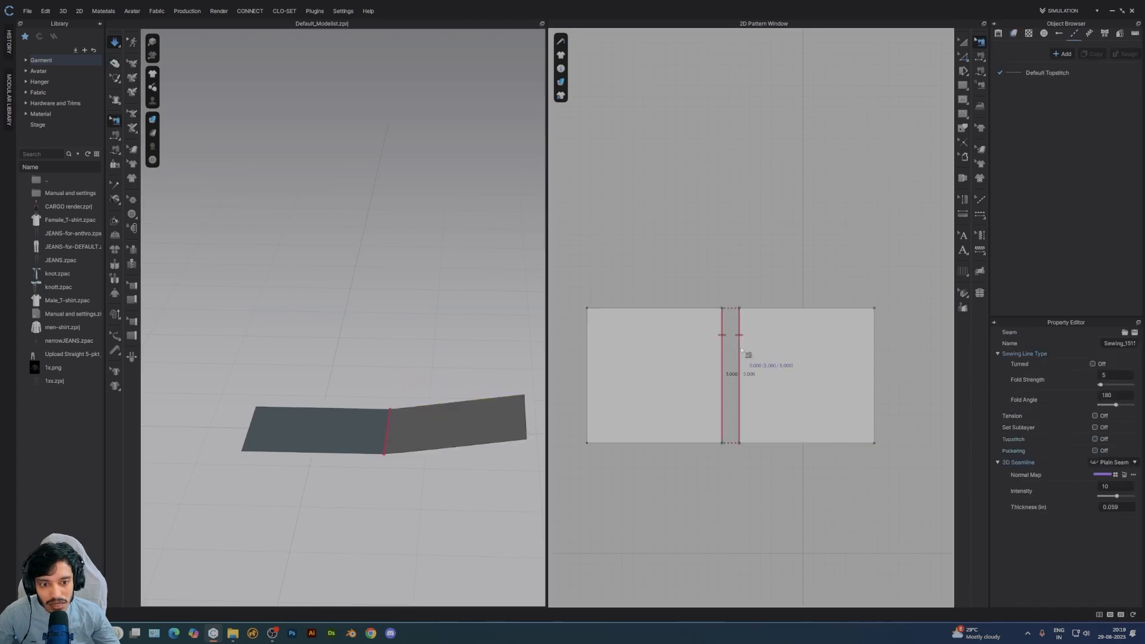
drag(1117, 408, 1107, 408)
double_click(1115, 396)
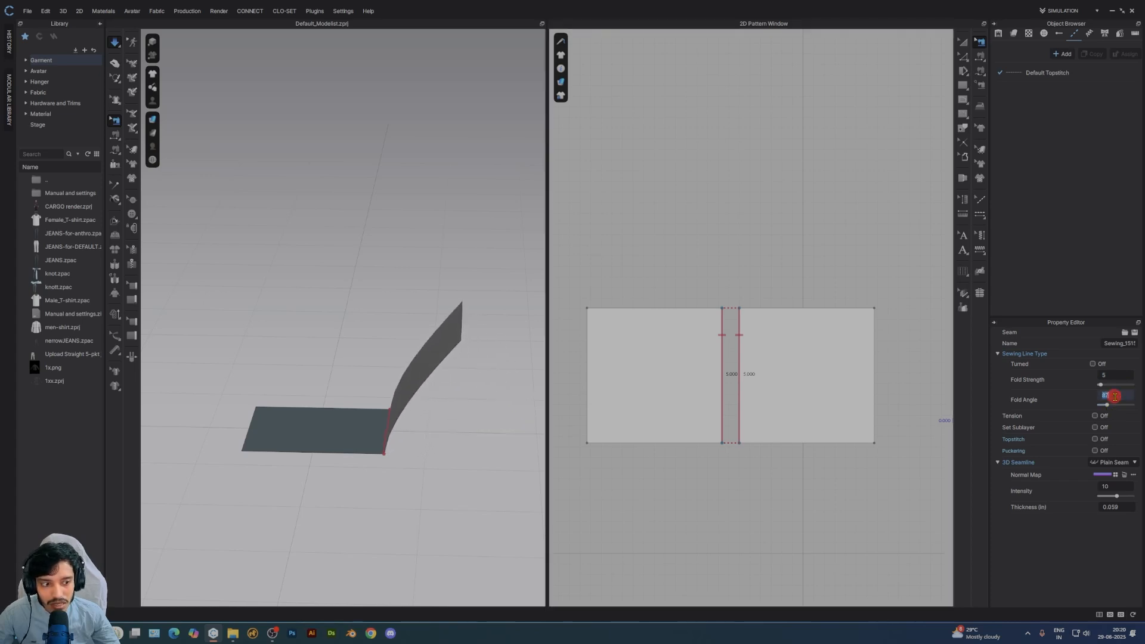
text(90)
key(Return)
right_drag(397, 408, 358, 320)
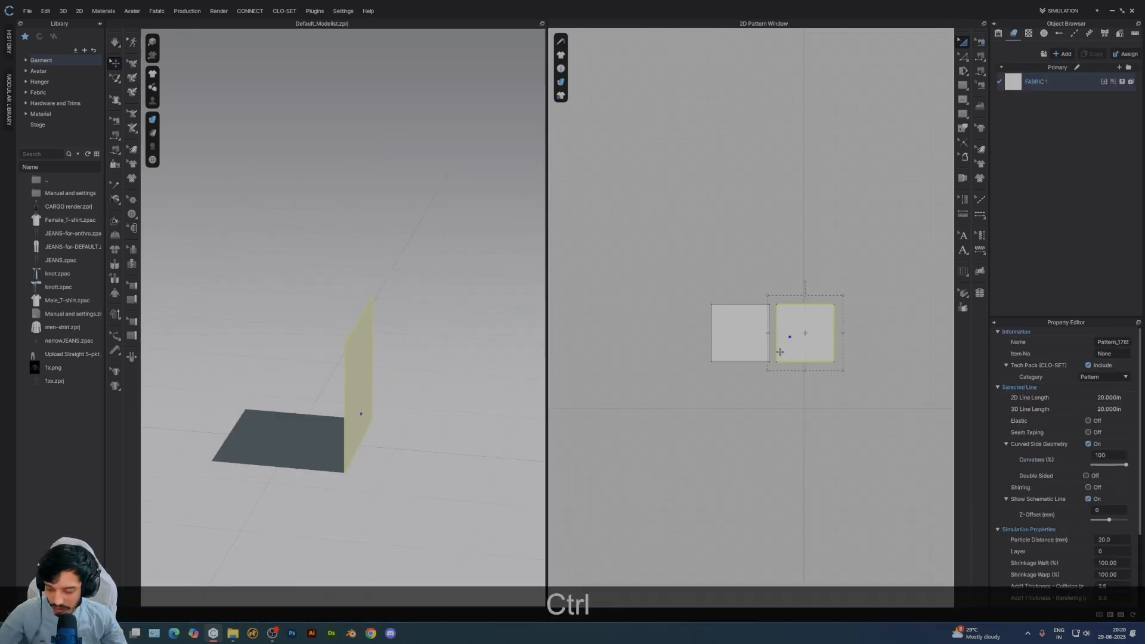
- Duplicate the upright square and place the copy on the opposite side of the frozen square, level with it in 2D
key(ctrl+v)
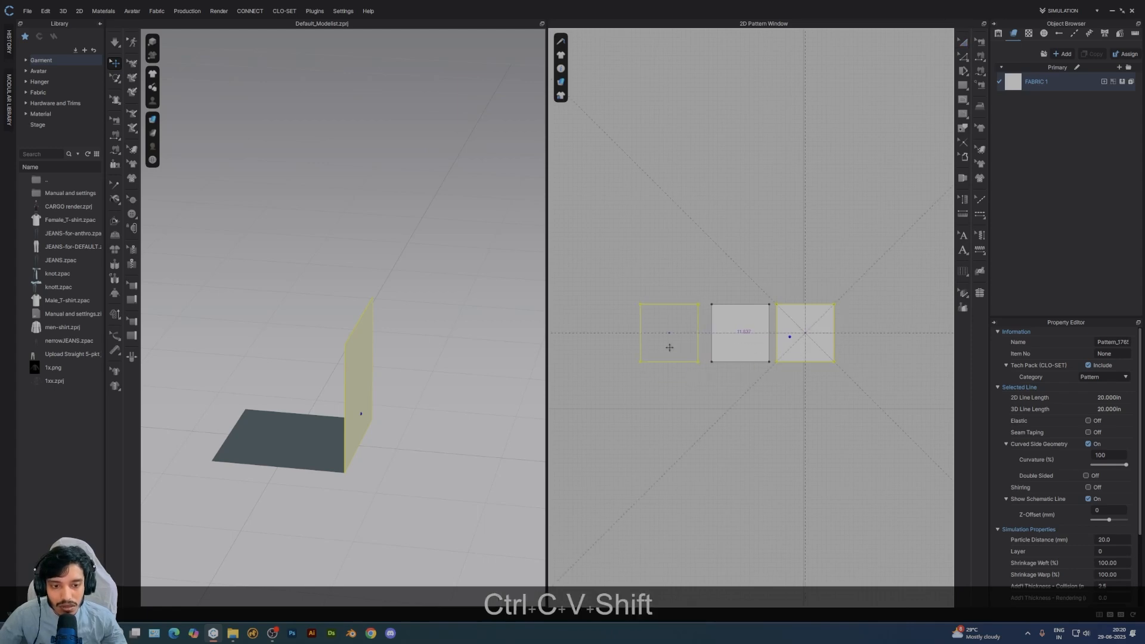
click(672, 347)
scroll(413, 393, down, 3)
right_drag(413, 392, 440, 361)
- Rotate and move the copied square in 3D to stand upright along the frozen square's free edge
click(199, 322)
right_drag(200, 322, 222, 312)
shift+drag(231, 292, 176, 392)
right_drag(221, 351, 214, 307)
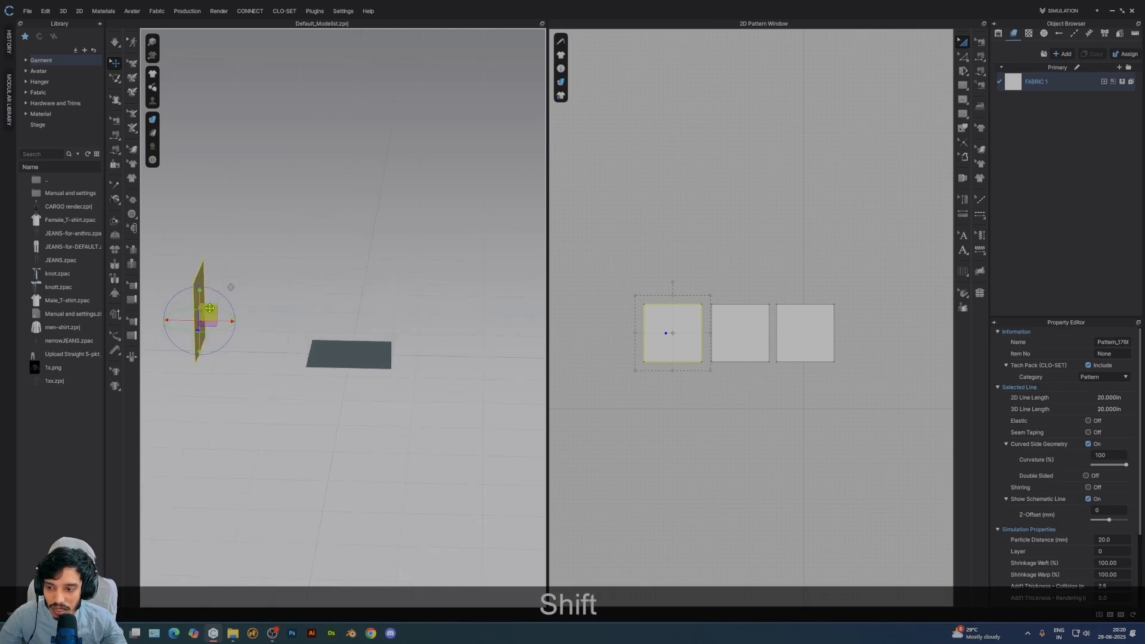
key(2)
drag(210, 310, 278, 316)
mouse_move(316, 394)
right_down()
mouse_move(351, 433)
mouse_move(373, 416)
mouse_move(332, 386)
mouse_move(258, 365)
mouse_move(373, 370)
mouse_move(310, 381)
right_up()
right_drag(336, 323, 368, 429)
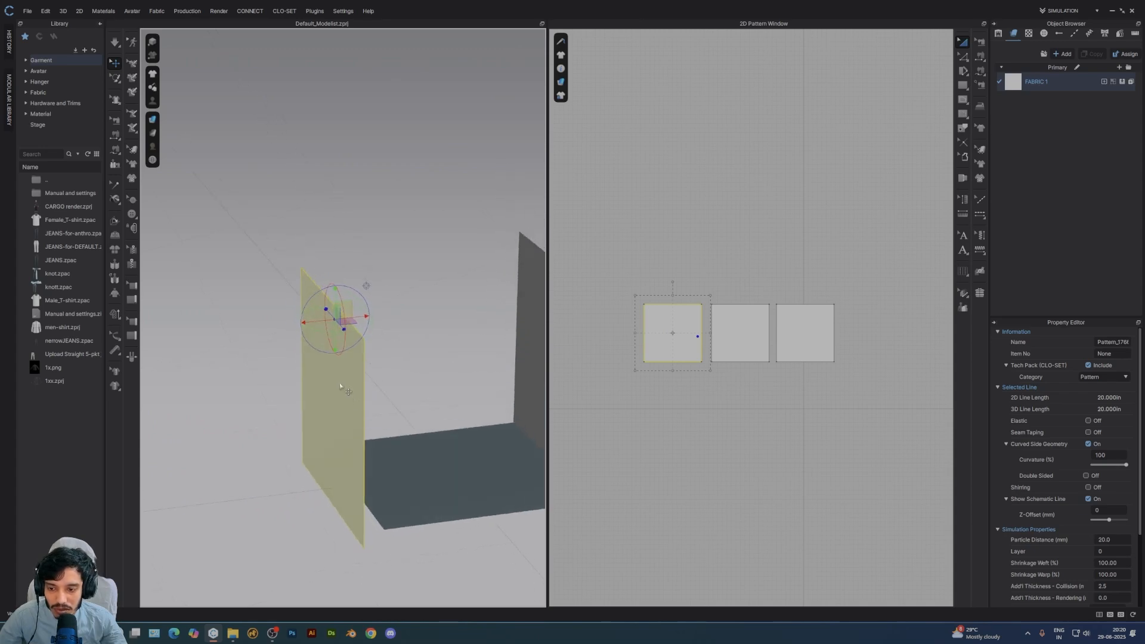
right_drag(338, 374, 350, 322)
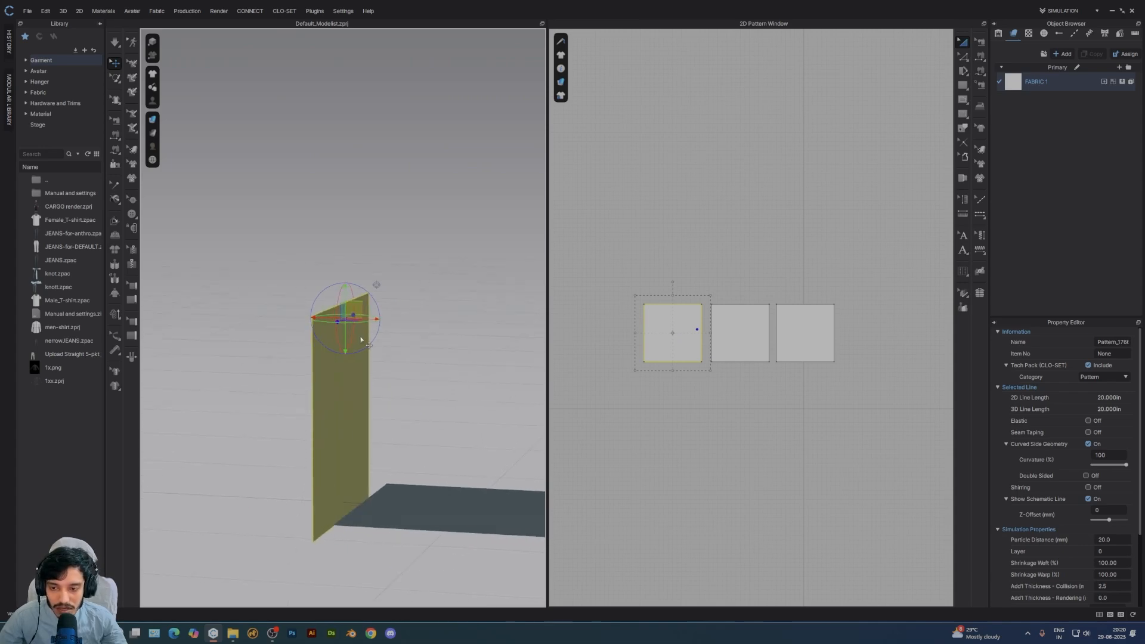
right_drag(361, 338, 374, 385)
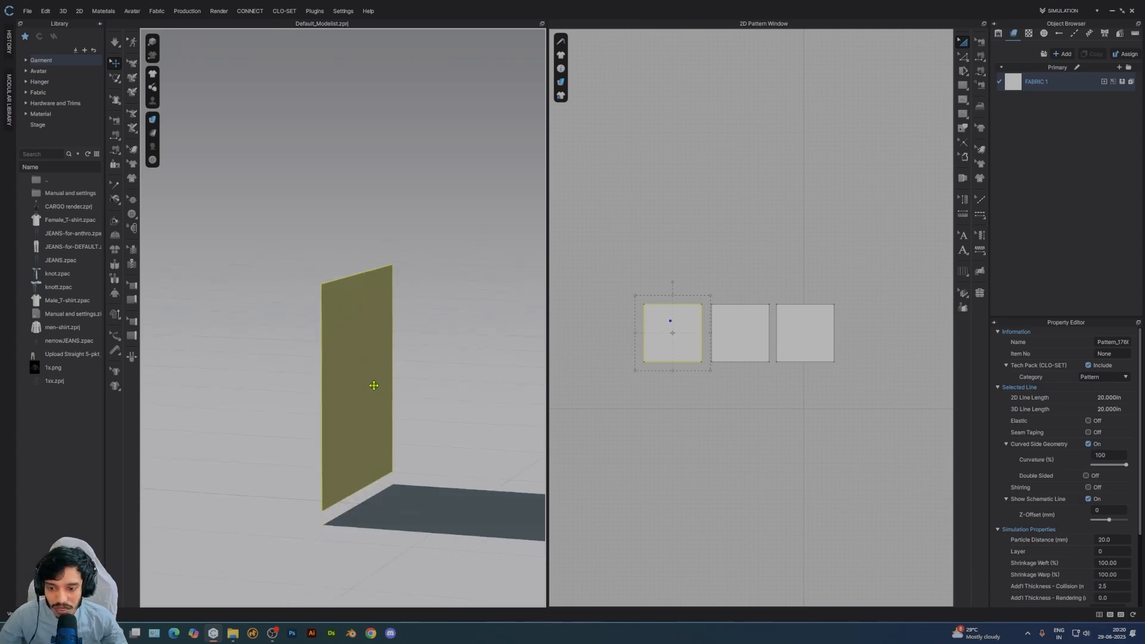
- Sew the upright copy's lower edge to the frozen square's adjacent edge and reverse the seam direction
right_click(714, 329)
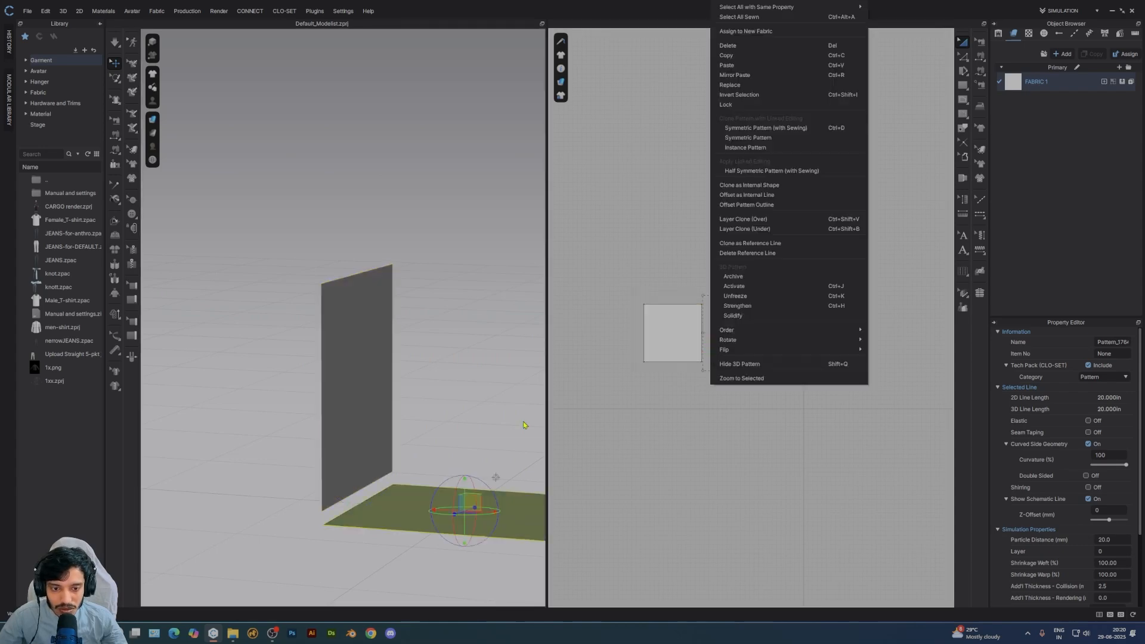
click(358, 476)
right_drag(357, 476, 394, 489)
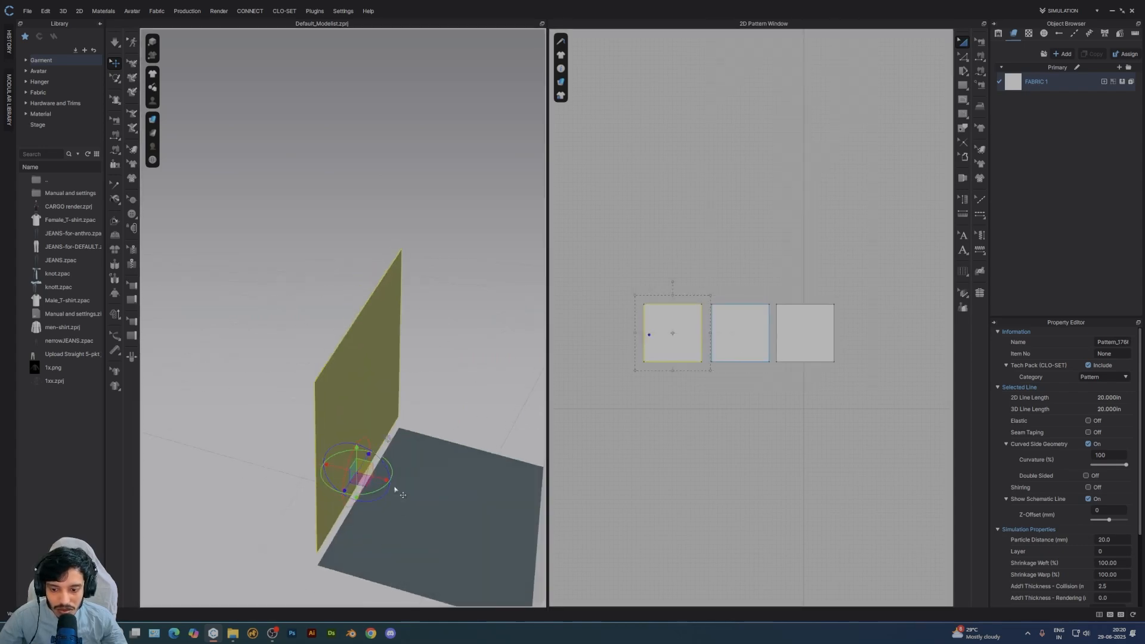
click(378, 519)
scroll(695, 358, up, 1)
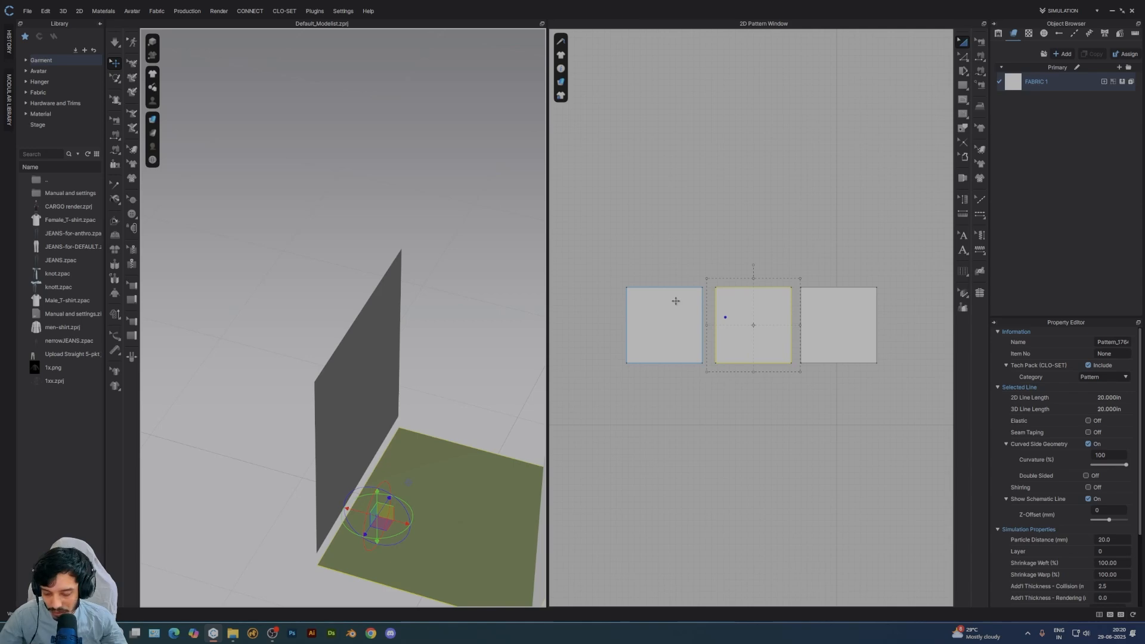
key(n)
click(626, 309)
right_drag(465, 475, 368, 346)
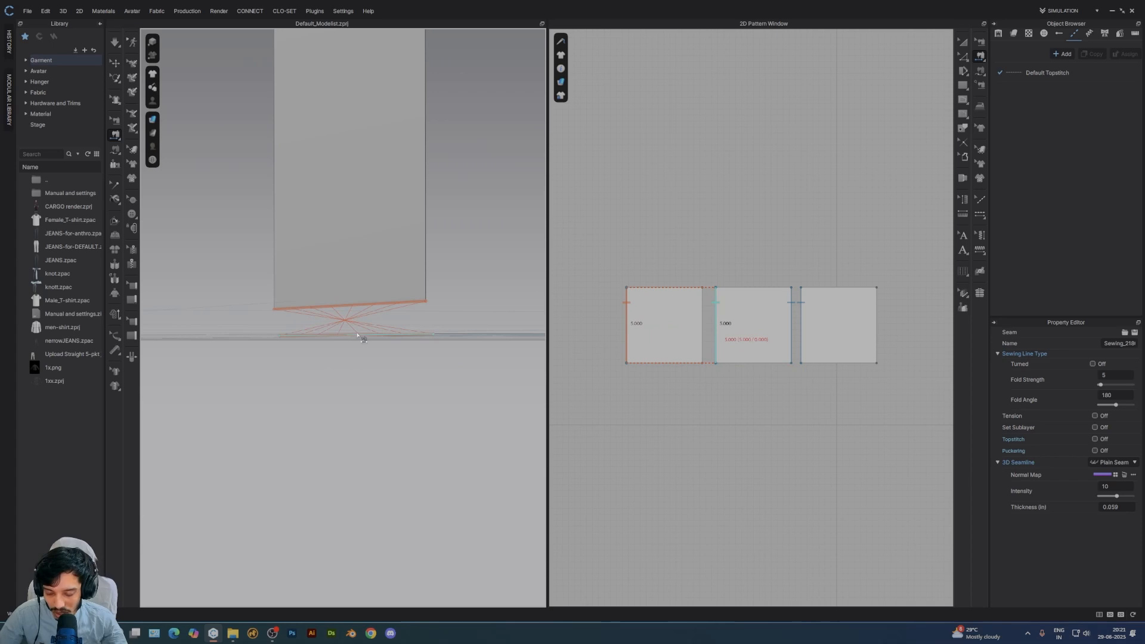
key(ctrl+b)
right_drag(355, 331, 429, 352)
- Set the new seam's fold angle to 90 and simulate to close the seam
click(1108, 395)
text(90)
key(Return)
scroll(362, 374, down, 3)
right_drag(362, 375, 398, 397)
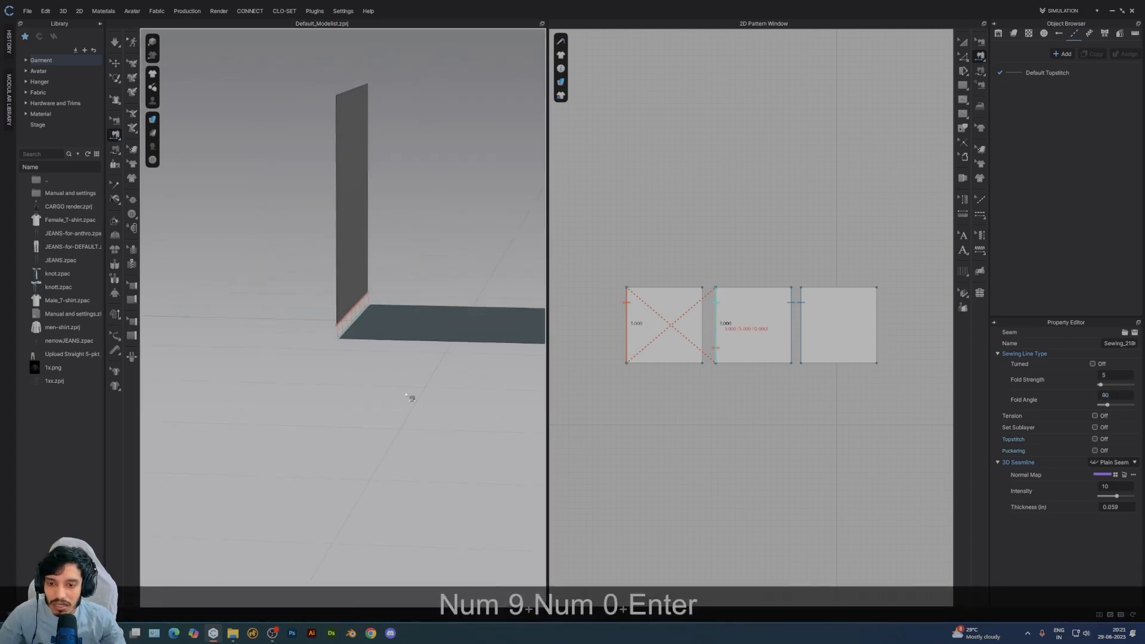
scroll(415, 391, down, 3)
key(space)
drag(422, 316, 419, 319)
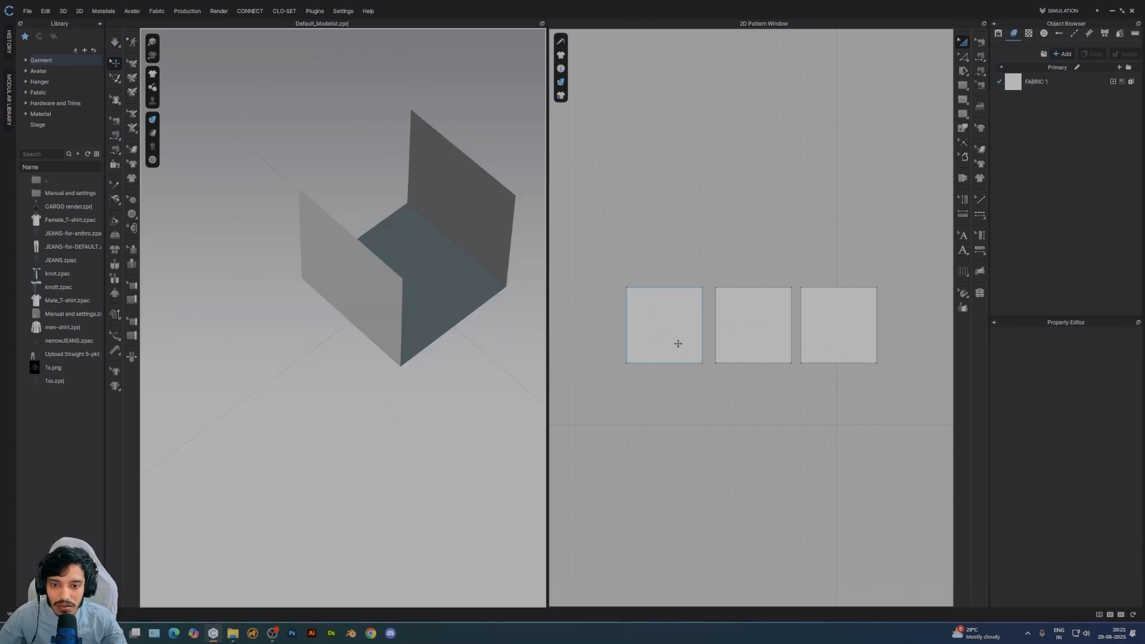
- Duplicate the second upright square and place the copy directly below the frozen square in 2D
click(678, 344)
key(ctrl+c)
key(ctrl+v)
shift+click(755, 411)
scroll(349, 352, down, 3)
- Move the new square in 3D and rotate it to stand along the frozen square's open third side
right_drag(417, 334, 345, 377)
drag(322, 412, 424, 293)
right_drag(424, 294, 447, 411)
drag(465, 441, 487, 504)
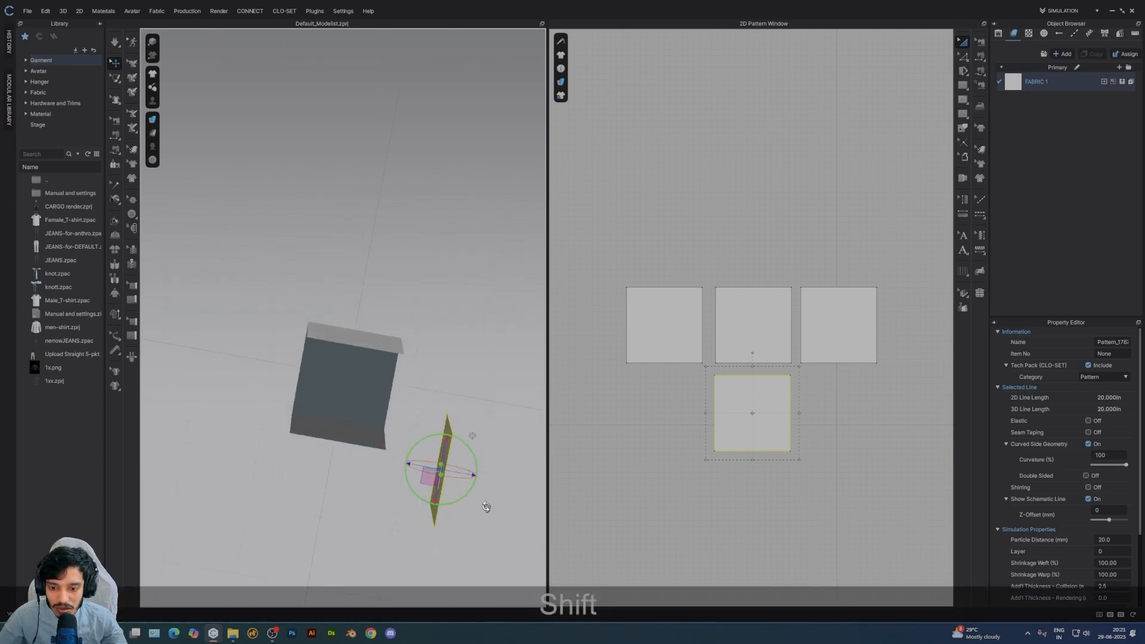
drag(430, 478, 386, 411)
- Sew the third upright square's lower edge to the frozen base square's adjoining edge
right_drag(412, 467, 287, 465)
key(n)
click(322, 443)
click(339, 483)
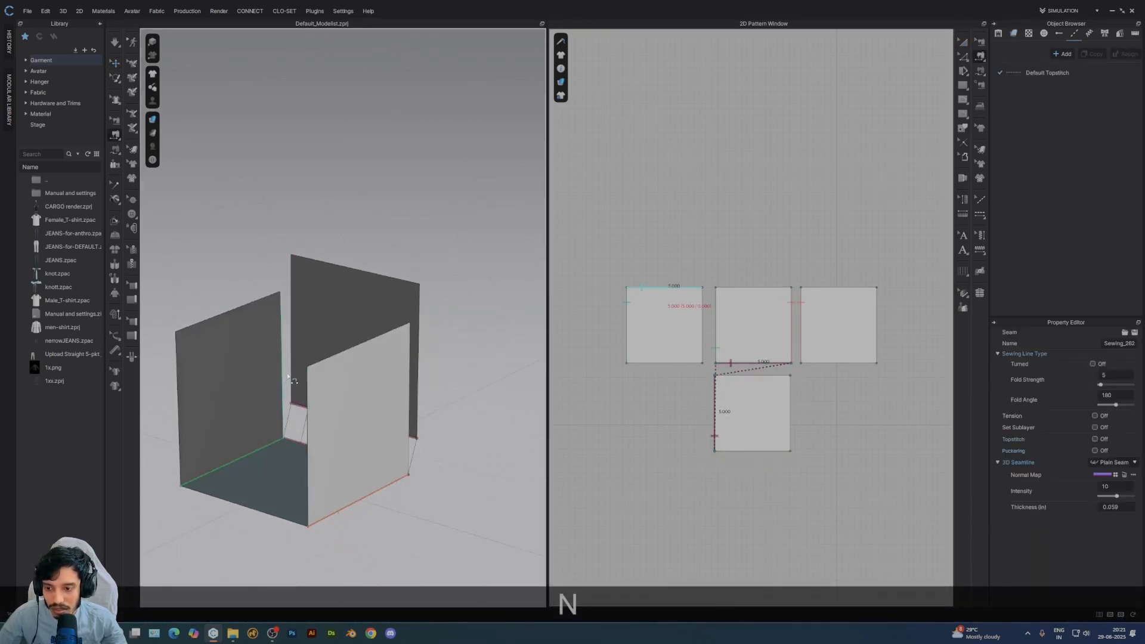
- Sew both side edges of the third upright square to the adjoining vertical edges of the two neighbouring walls
click(286, 377)
click(288, 383)
right_drag(305, 396, 370, 396)
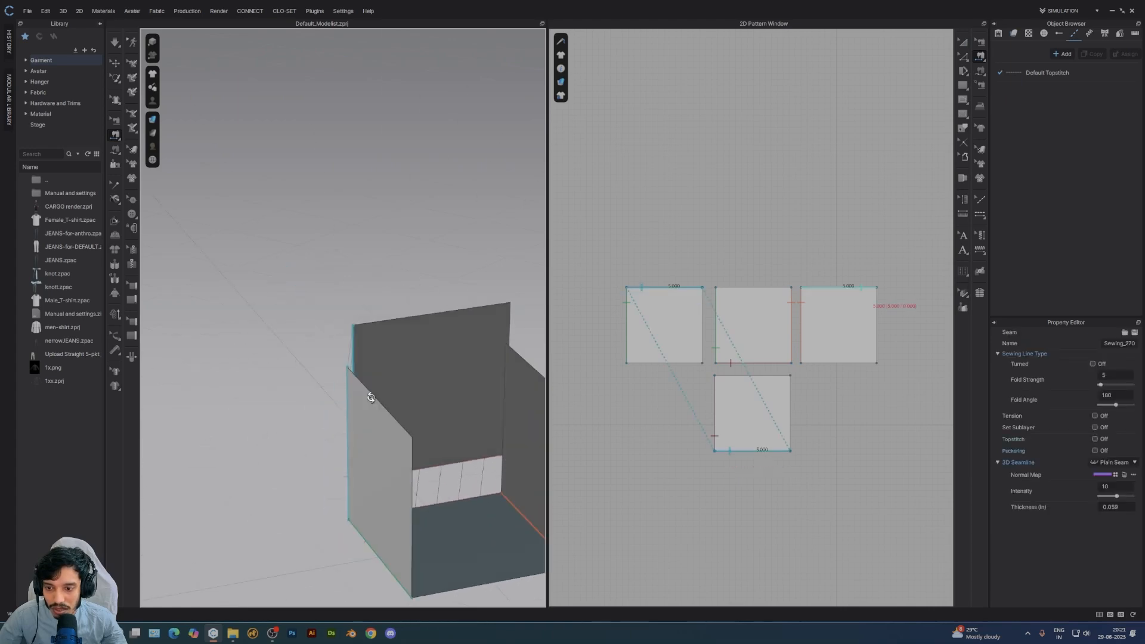
scroll(407, 419, up, 2)
click(487, 338)
click(484, 412)
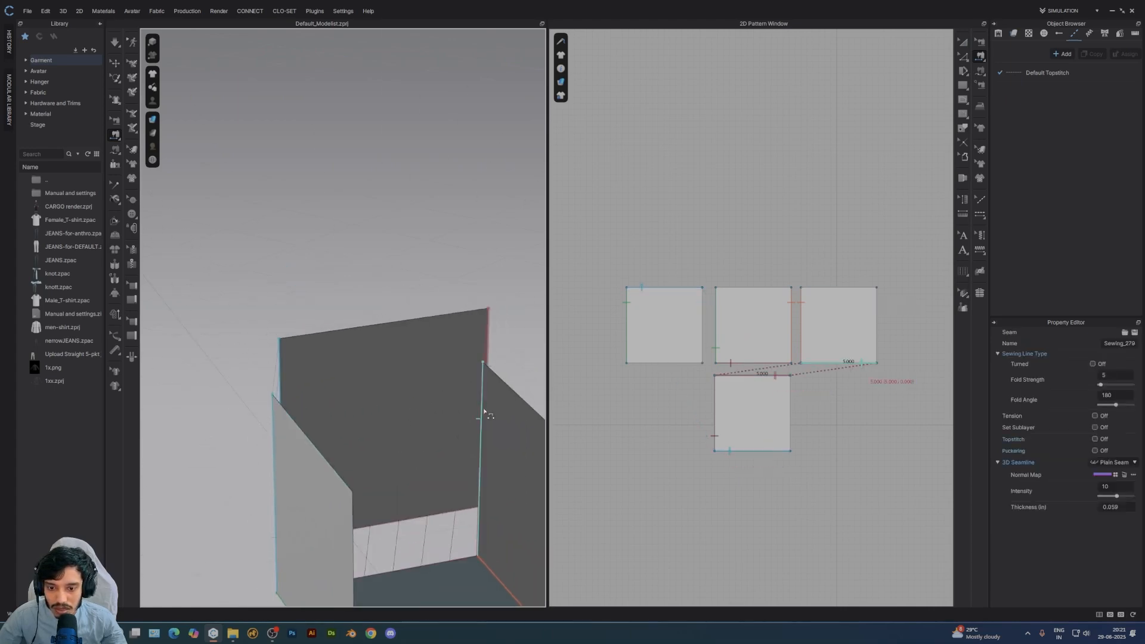
- Set the fold angle of the third wall's three seams to 90 and simulate the garment
key(b)
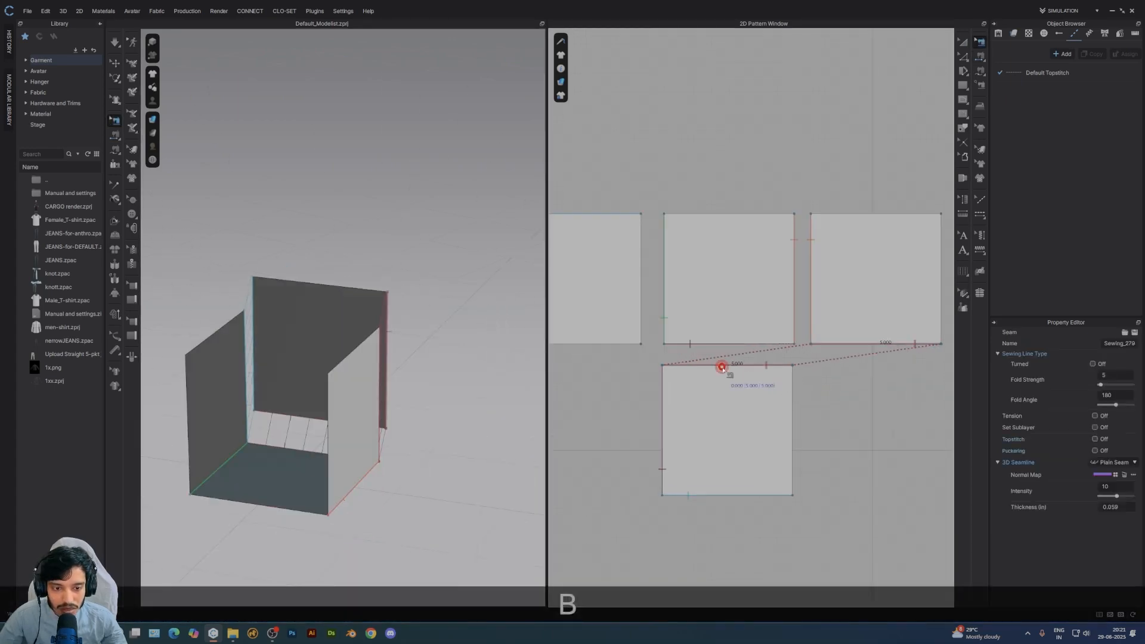
shift+click(664, 421)
click(1127, 395)
text(90)
key(Return)
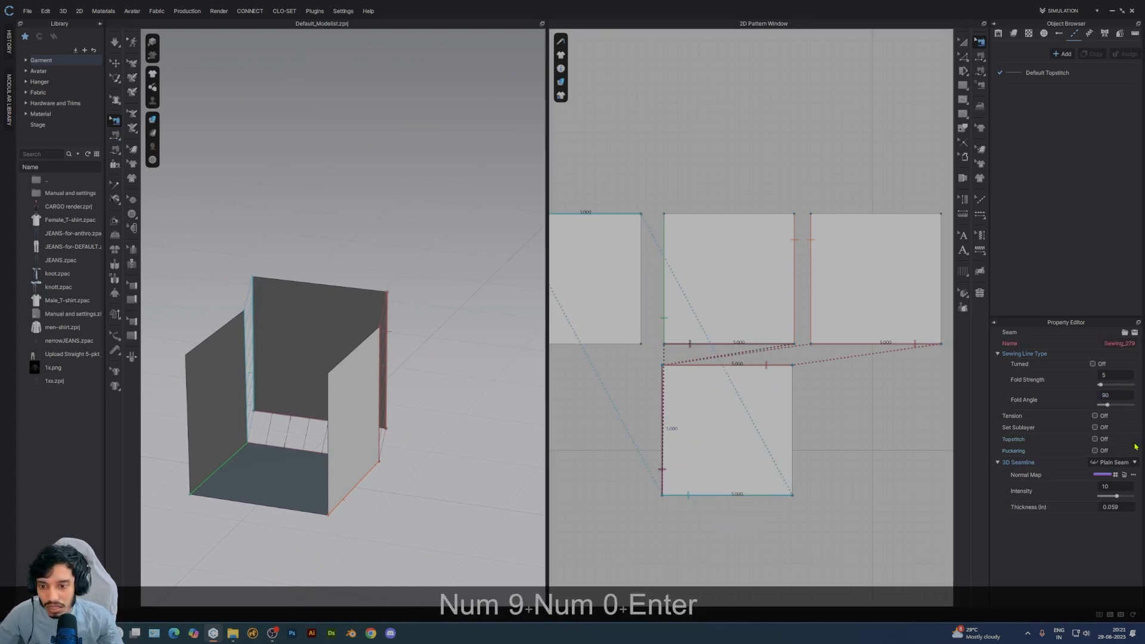
key(a)
key(space)
- Duplicate the square below the frozen base and place the copy directly above the base in 2D
key(ctrl+c)
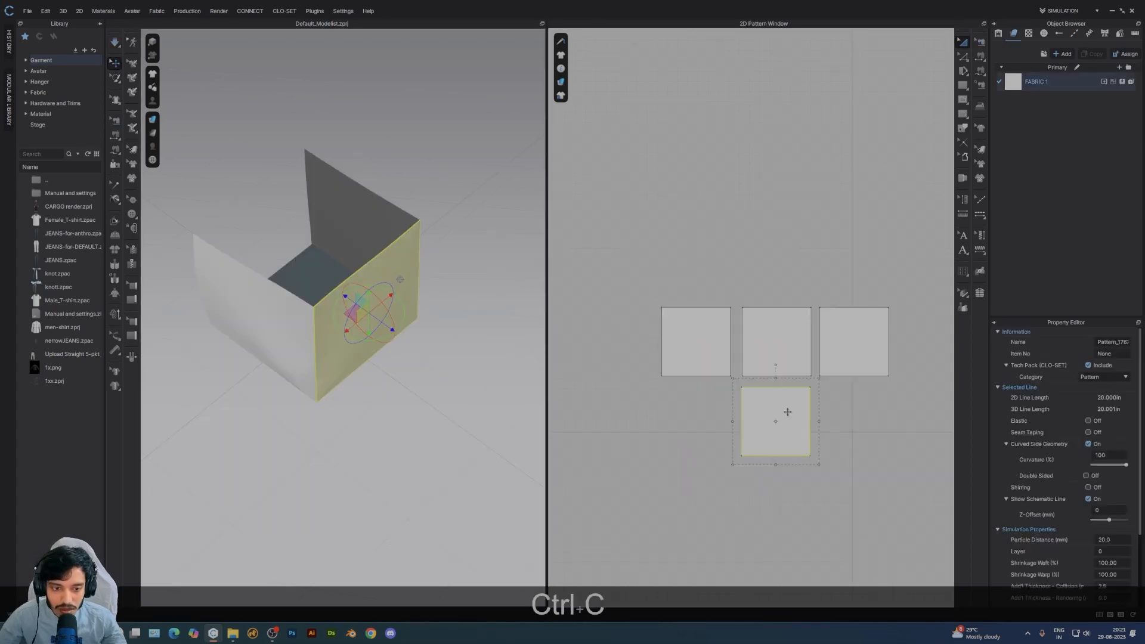
key(ctrl+v)
shift+click(785, 264)
- Move the new square in 3D so it stands upright in front of the box's open fourth side
right_drag(338, 273, 379, 354)
key(2)
drag(389, 249, 388, 473)
right_drag(415, 418, 403, 491)
middle_drag(425, 284, 417, 377)
scroll(417, 388, up, 3)
drag(416, 414, 336, 478)
right_drag(438, 489, 442, 384)
- Sew the fourth wall's two side edges to the neighbouring walls and its lower edge to the frozen base
key(n)
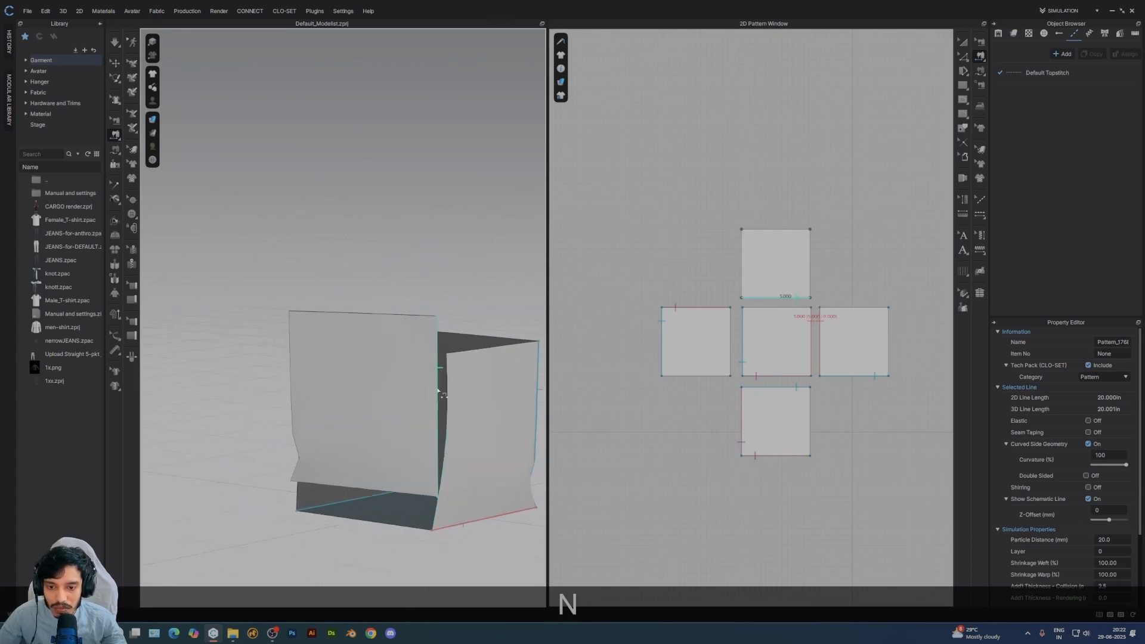
click(442, 377)
click(424, 427)
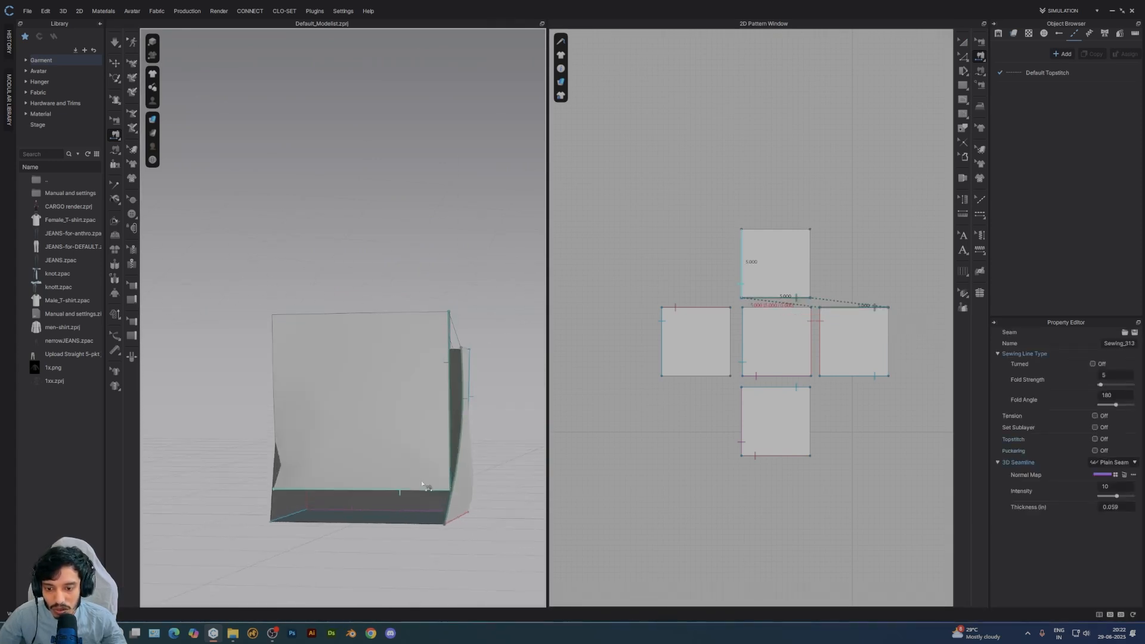
click(416, 490)
right_drag(410, 531, 428, 509)
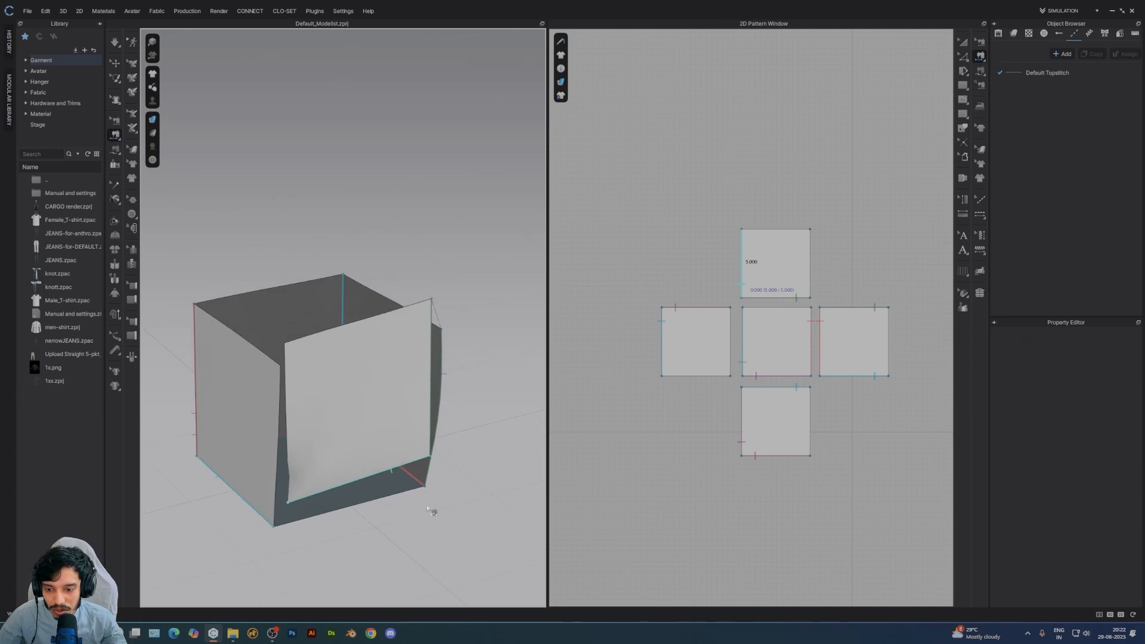
click(404, 493)
scroll(382, 426, up, 2)
click(347, 470)
click(328, 472)
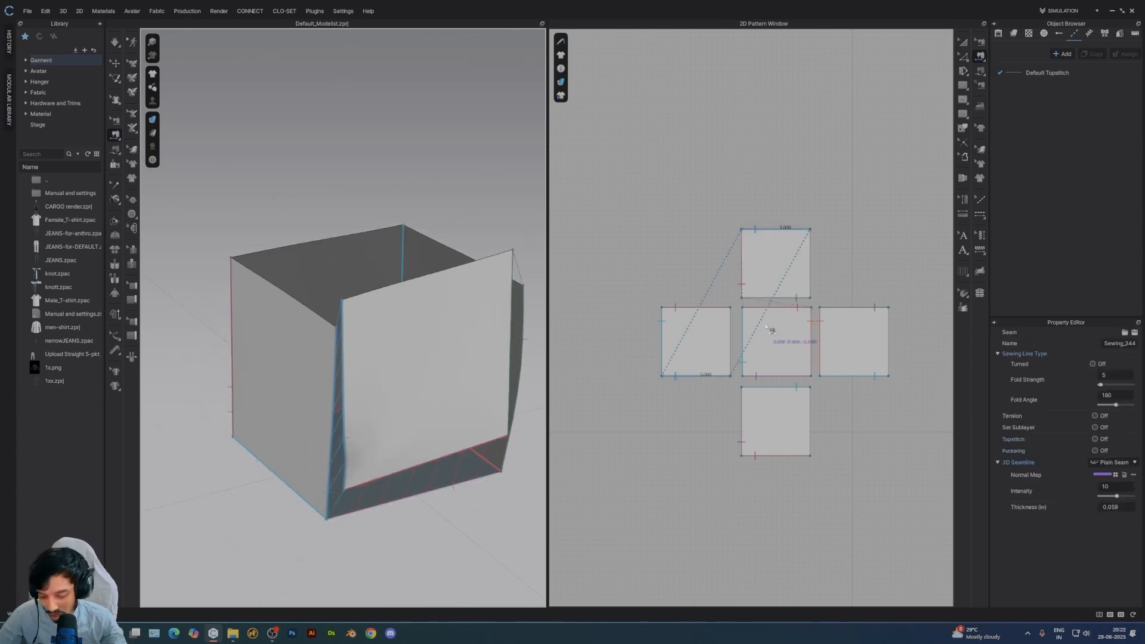
- Set the fold angle of the fourth wall's three seams to 90
key(b)
shift+click(742, 261)
shift+click(776, 298)
click(1119, 395)
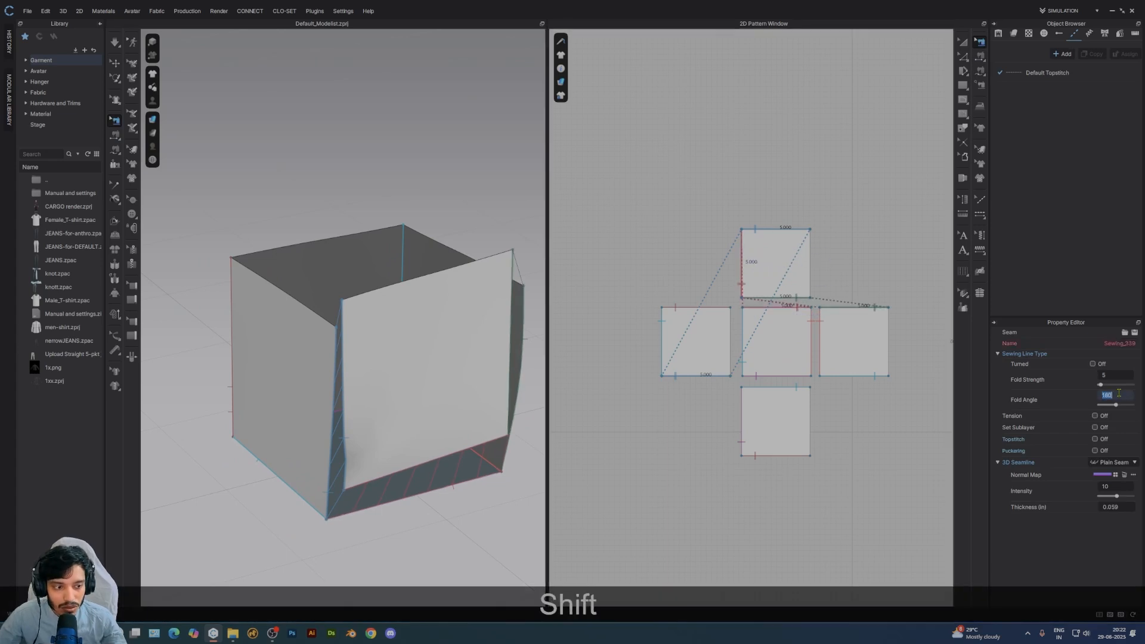
text(90)
key(Return)
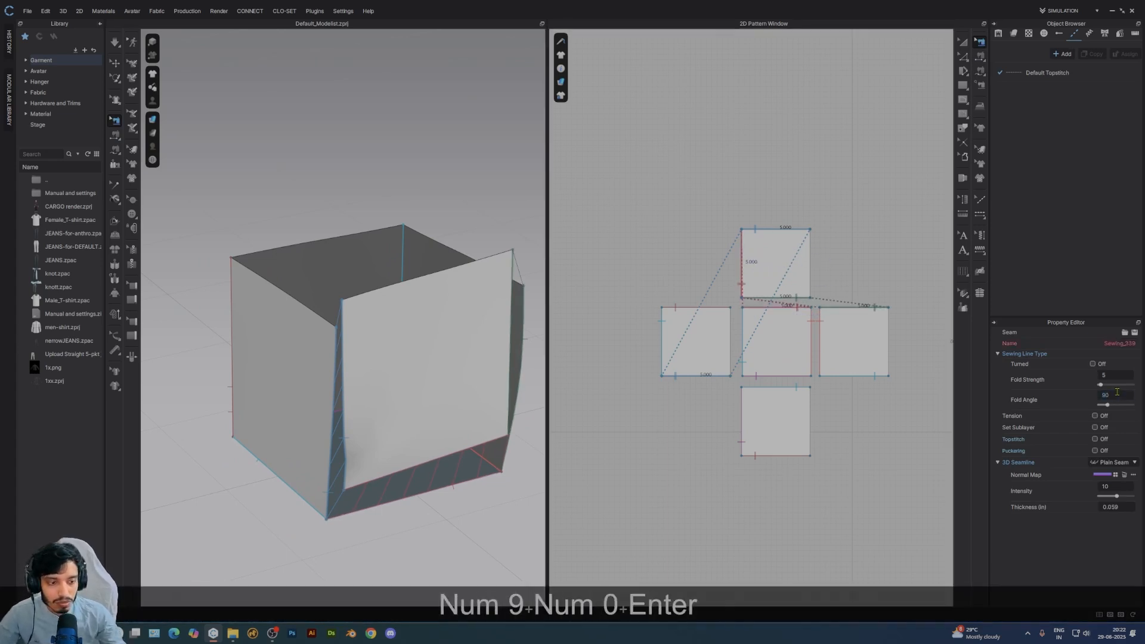
- Select the fourth wall in 3D and simulate to pull its seams closed against the box
key(a)
scroll(375, 351, down, 2)
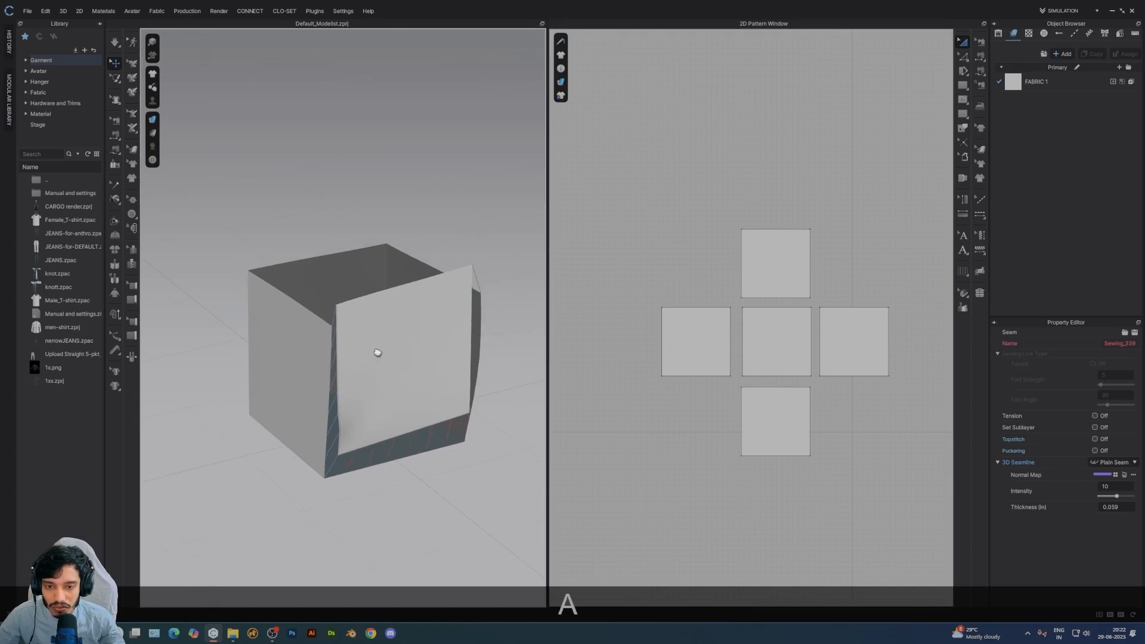
right_drag(376, 351, 330, 349)
click(114, 63)
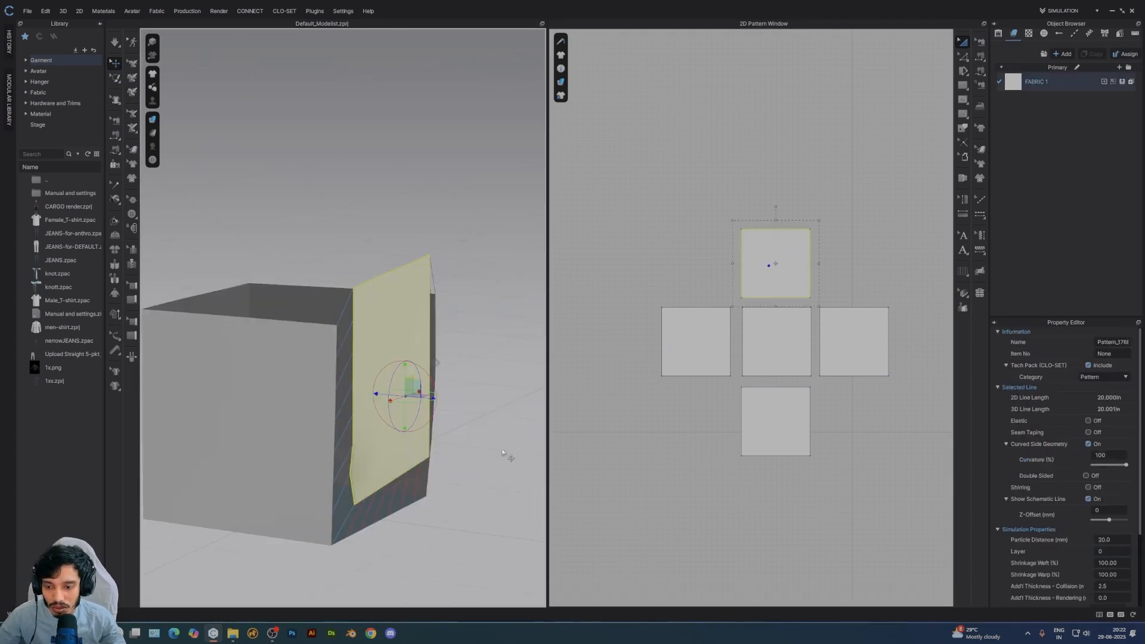
key(space)
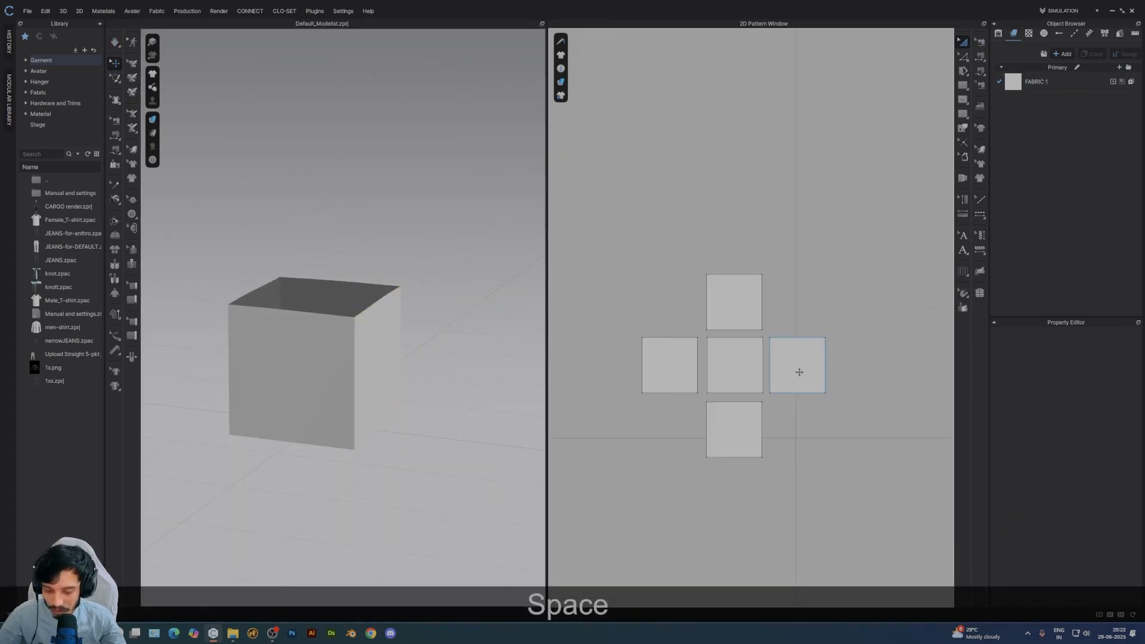
- Duplicate the rightmost square and place the copy directly beside it in the 2D pattern row
click(791, 366)
key(ctrl+c)
key(ctrl+v)
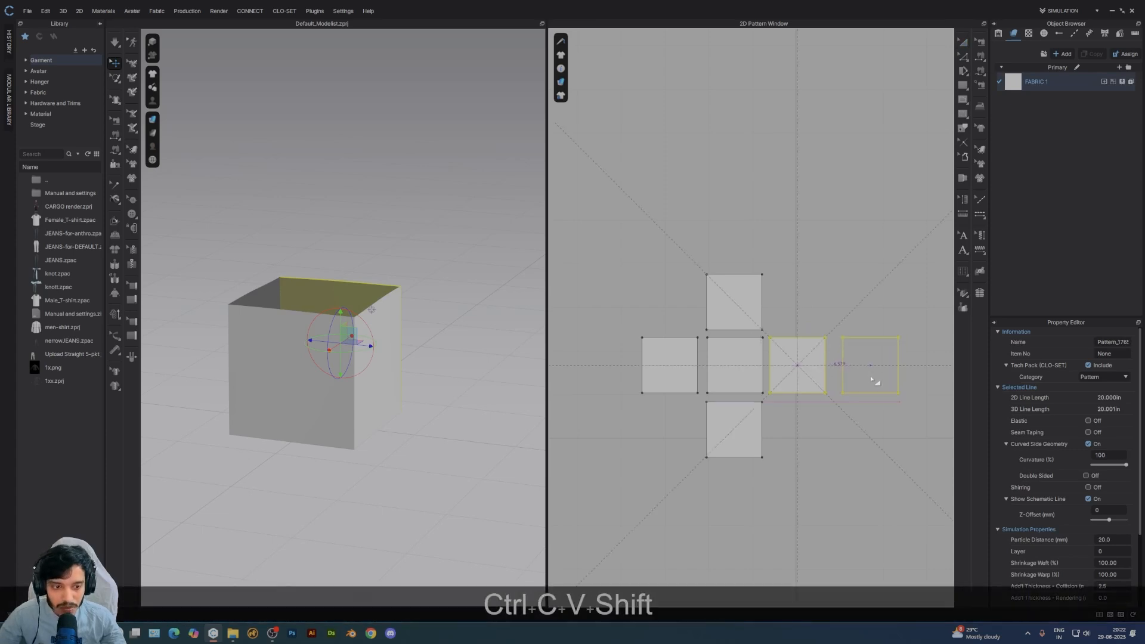
shift+click(861, 373)
- Move the new square in 3D and rotate it to lie over the box's open top as a lid
right_drag(288, 287, 335, 290)
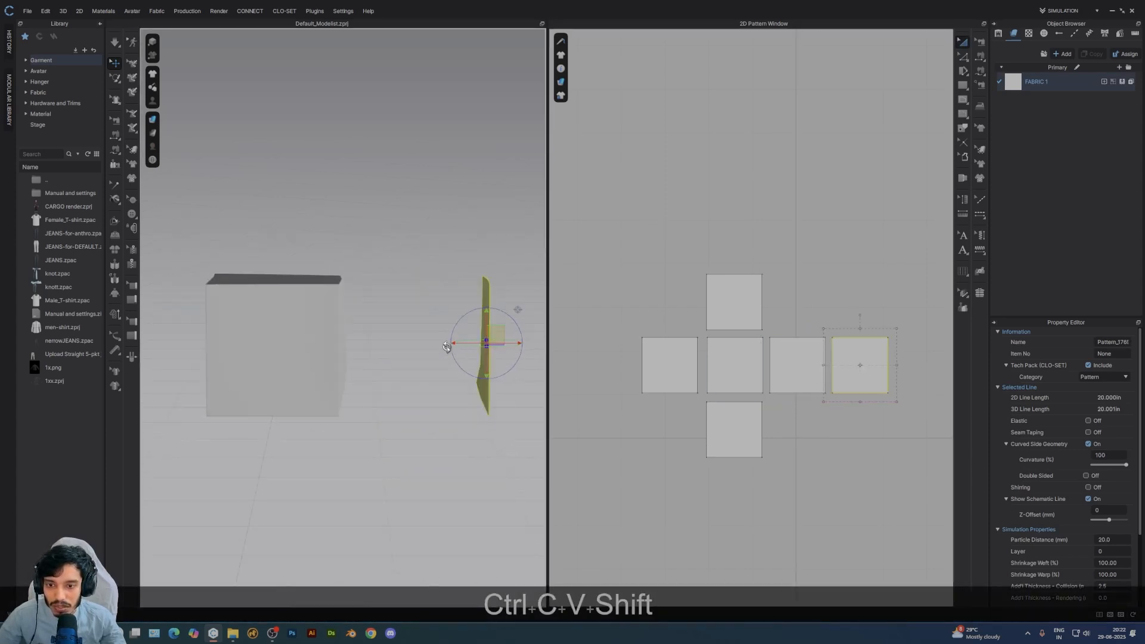
key(Escape)
shift+drag(511, 316, 302, 248)
right_drag(312, 222, 356, 353)
scroll(352, 357, up, 3)
middle_drag(334, 378, 449, 304)
click(405, 146)
right_drag(367, 245, 374, 291)
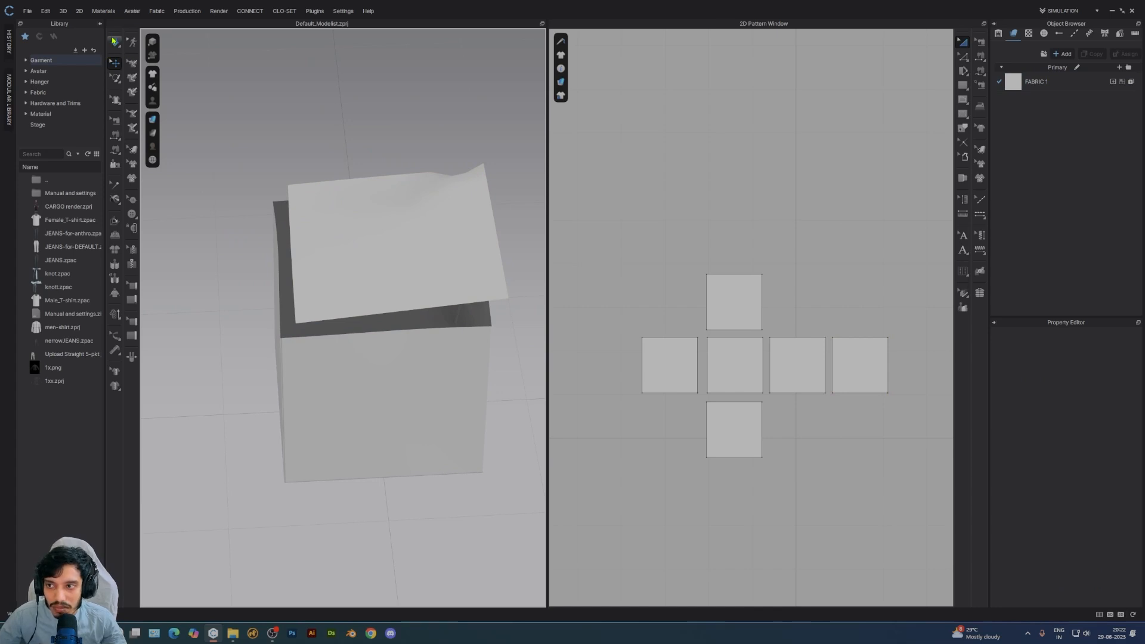
- Switch the simulation quality to Normal (Default), run the simulation on the unsewn lid and box, and undo the last change
click(114, 47)
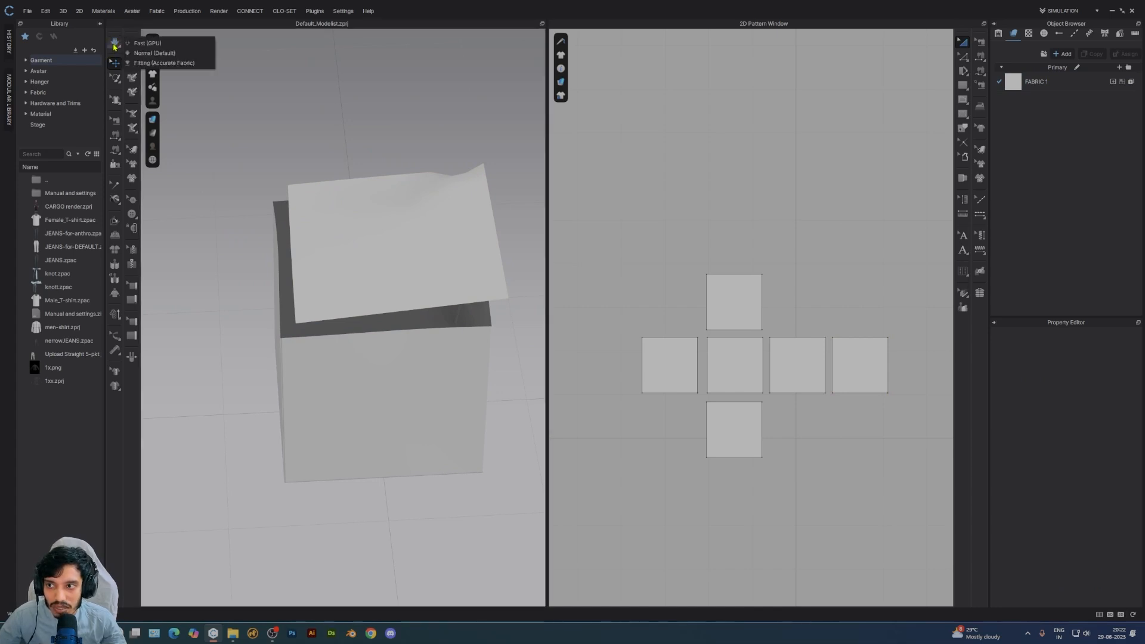
click(133, 54)
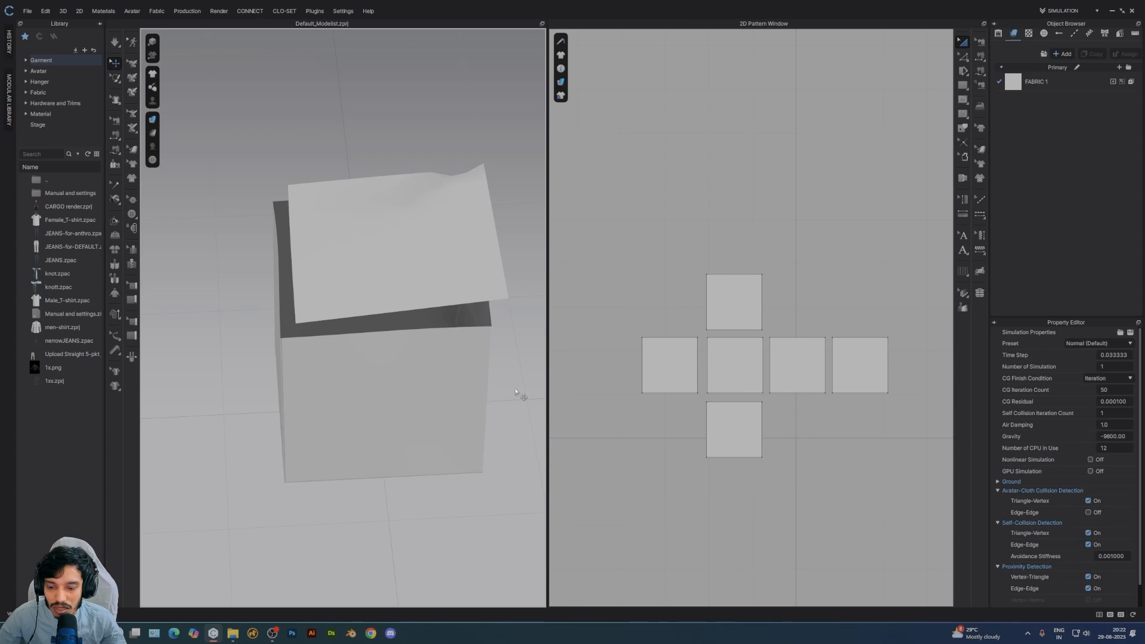
key(space)
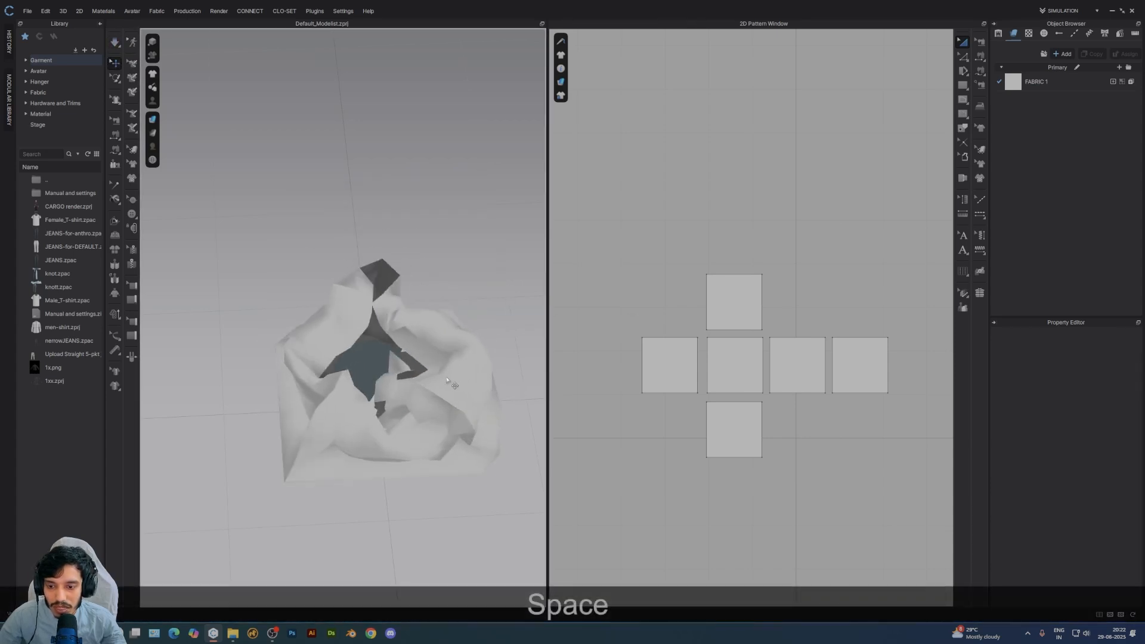
key(space)
mouse_move(429, 382)
right_down()
mouse_move(456, 343)
mouse_move(422, 377)
right_up()
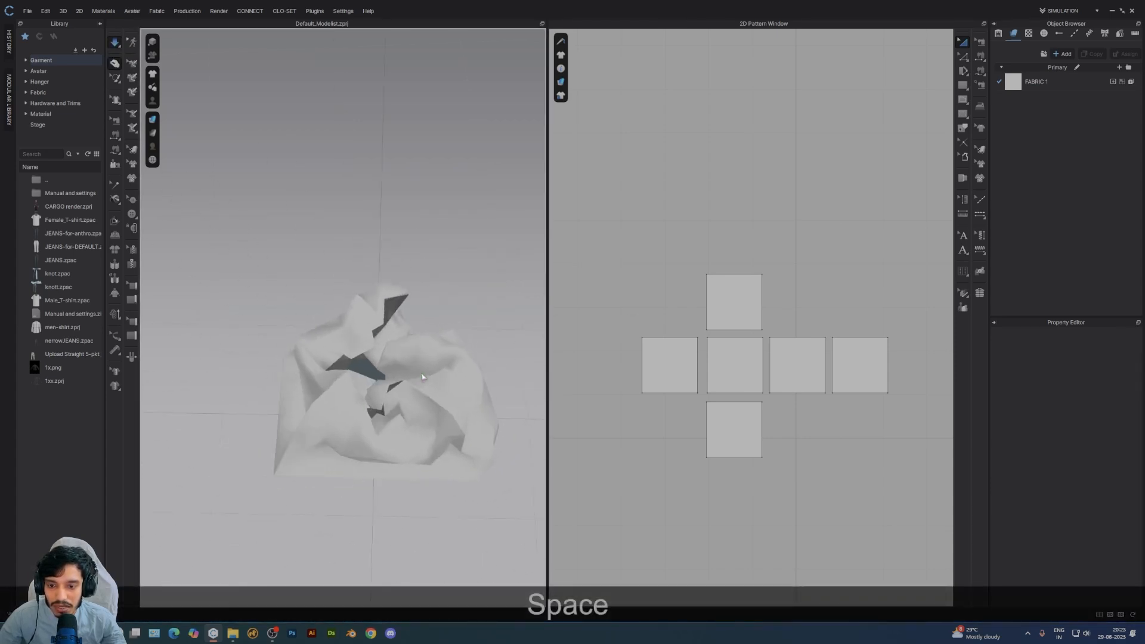
key(ctrl+z)
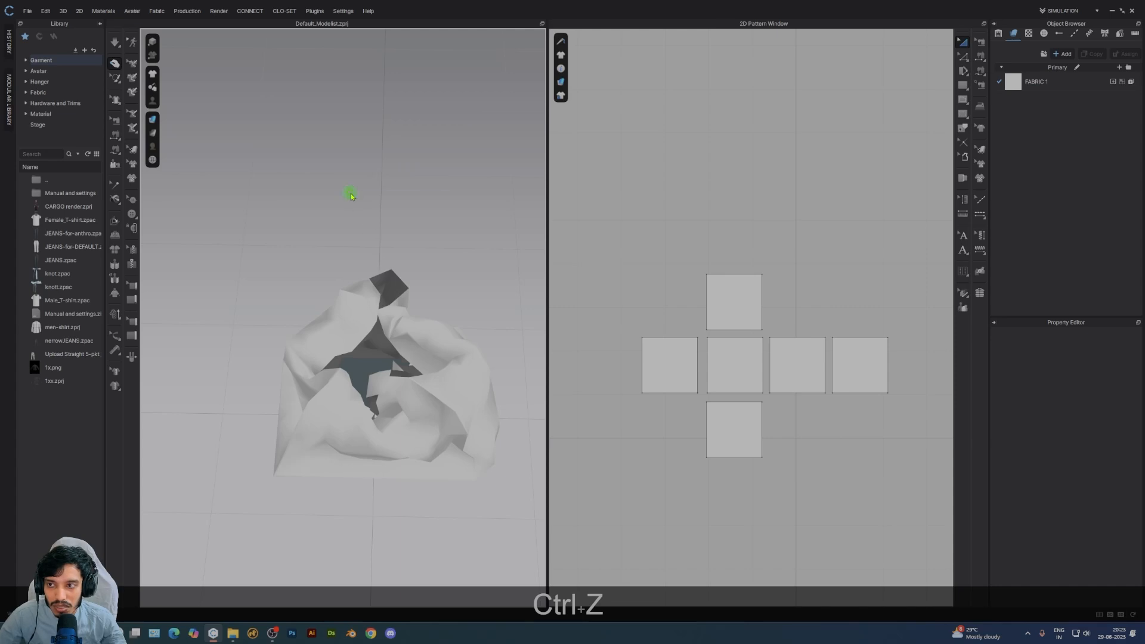
- Set the simulation gravity to 0.00 and simulate the box again
right_click(351, 196)
click(420, 378)
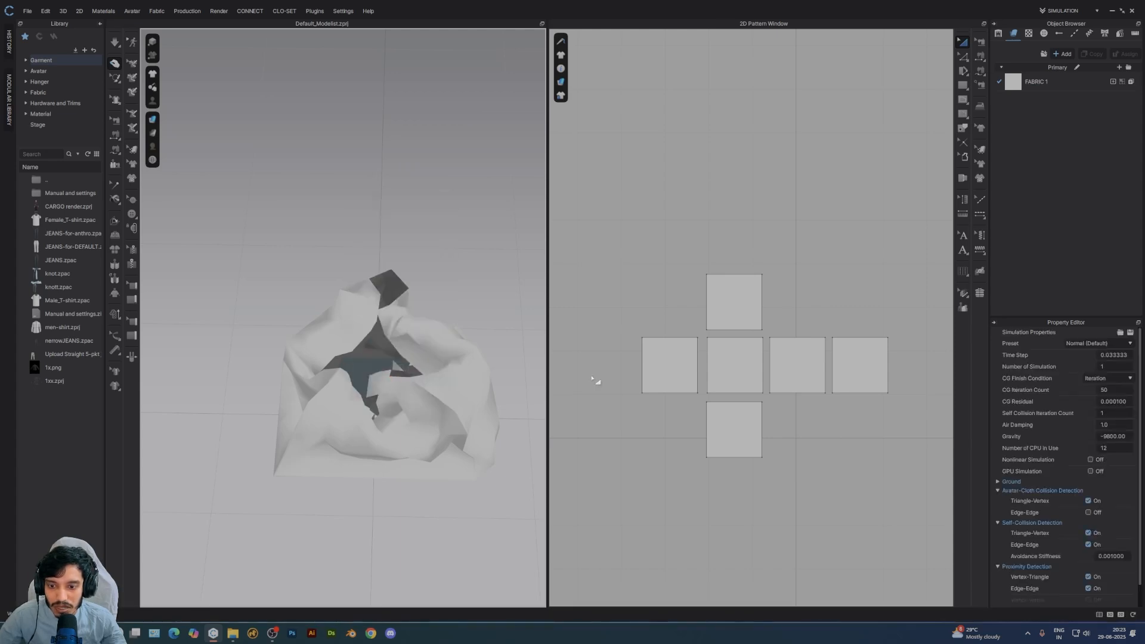
click(1127, 435)
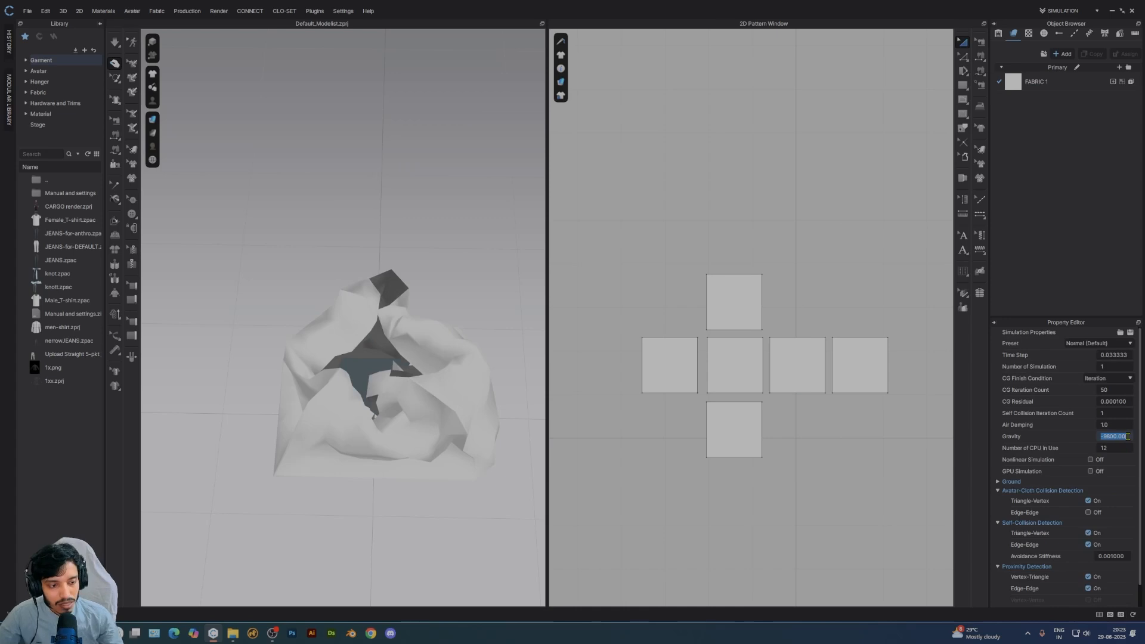
key(Return)
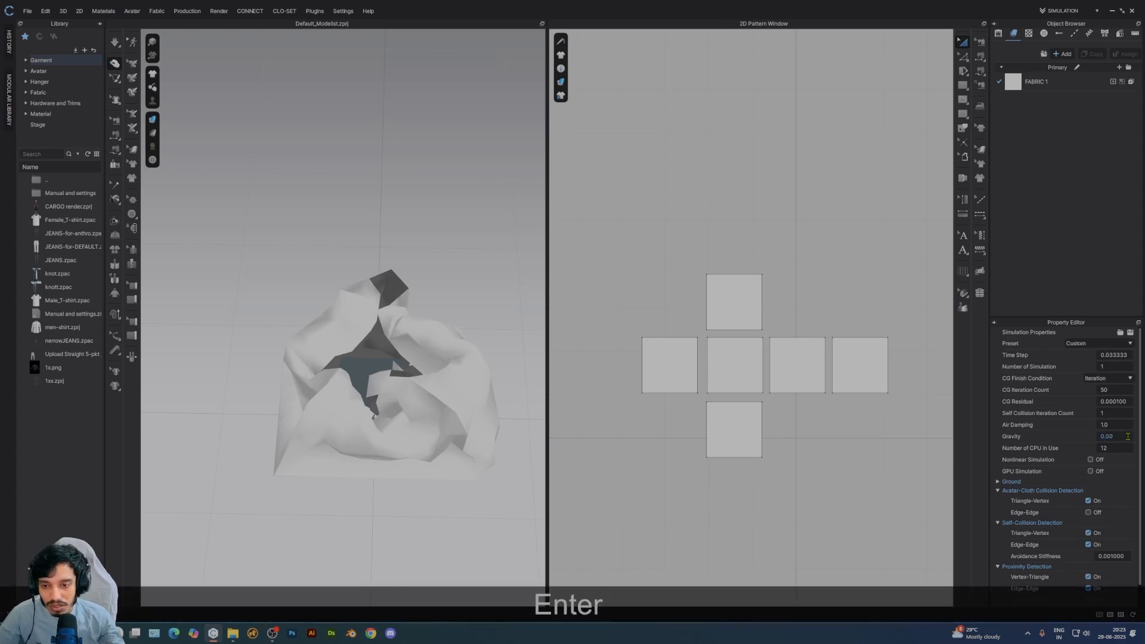
click(394, 221)
key(space)
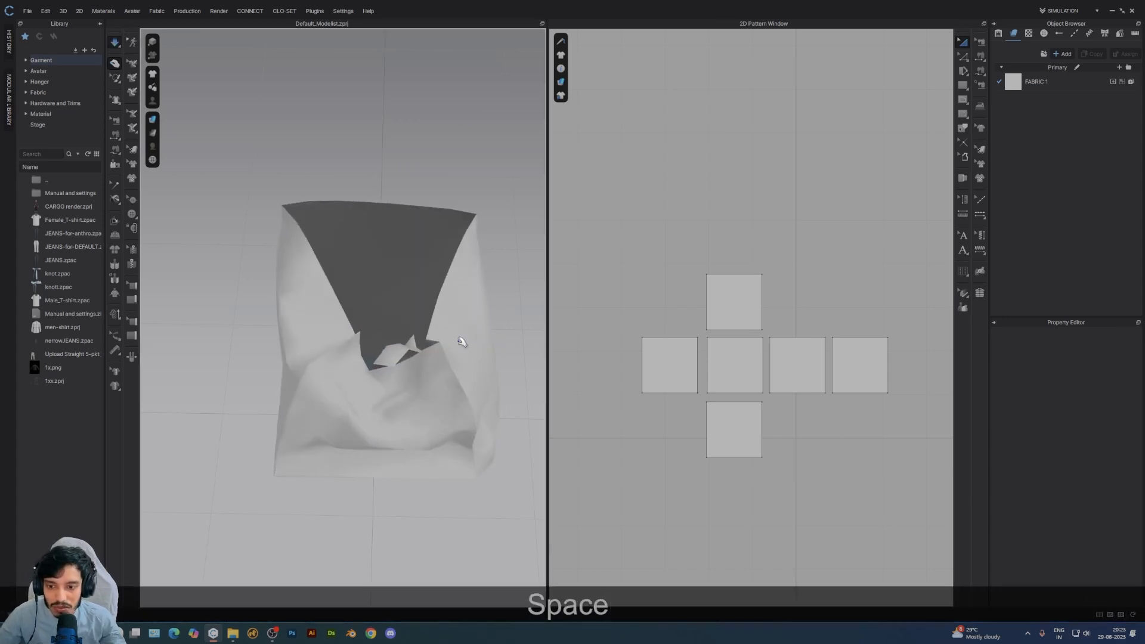
click(468, 341)
- Sew three edges of the lid square to the free edges of the adjacent, upper and lower wall squares in 2D
click(831, 277)
key(n)
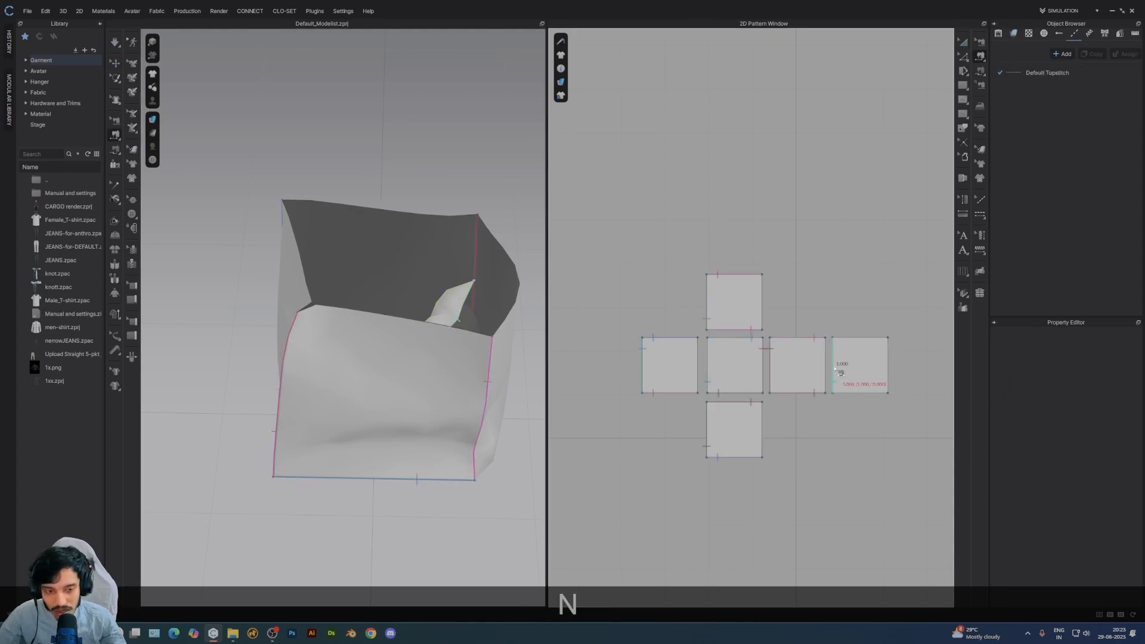
scroll(834, 360, up, 3)
click(834, 343)
click(822, 343)
scroll(847, 350, down, 2)
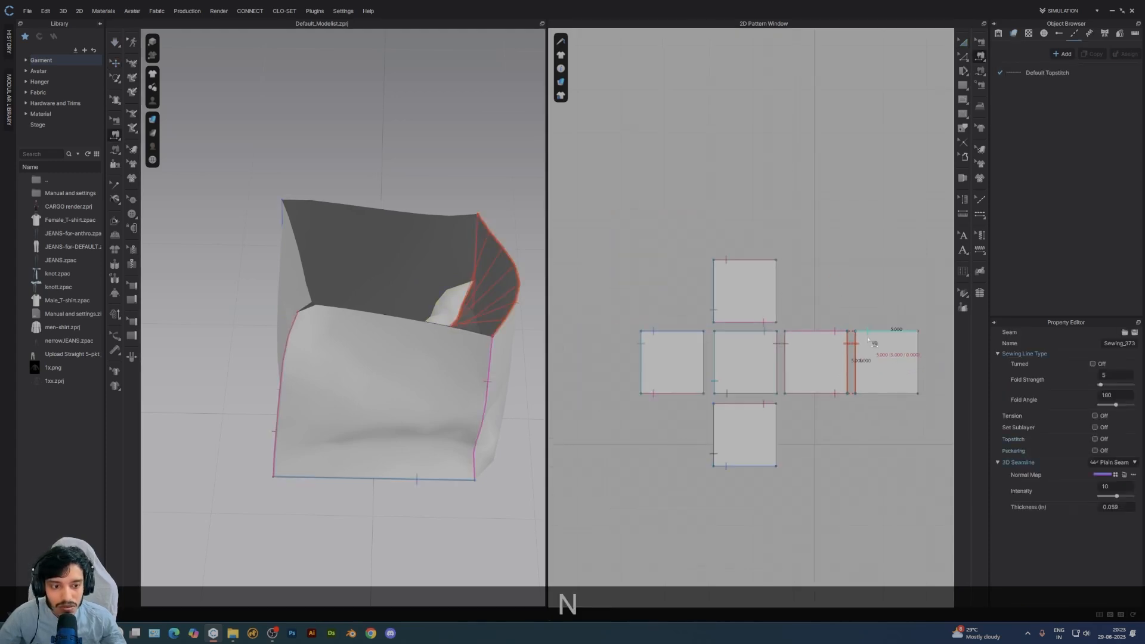
click(868, 337)
click(777, 311)
click(786, 425)
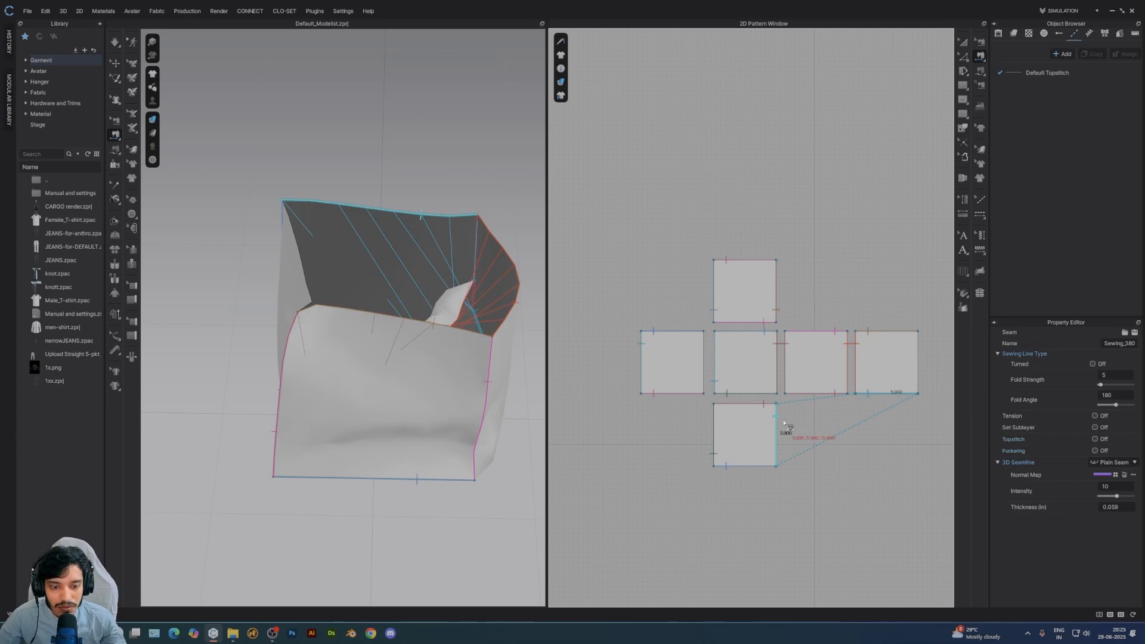
- Set the fold angle of the lid's three seams to 90 and simulate the box
key(b)
shift+click(857, 374)
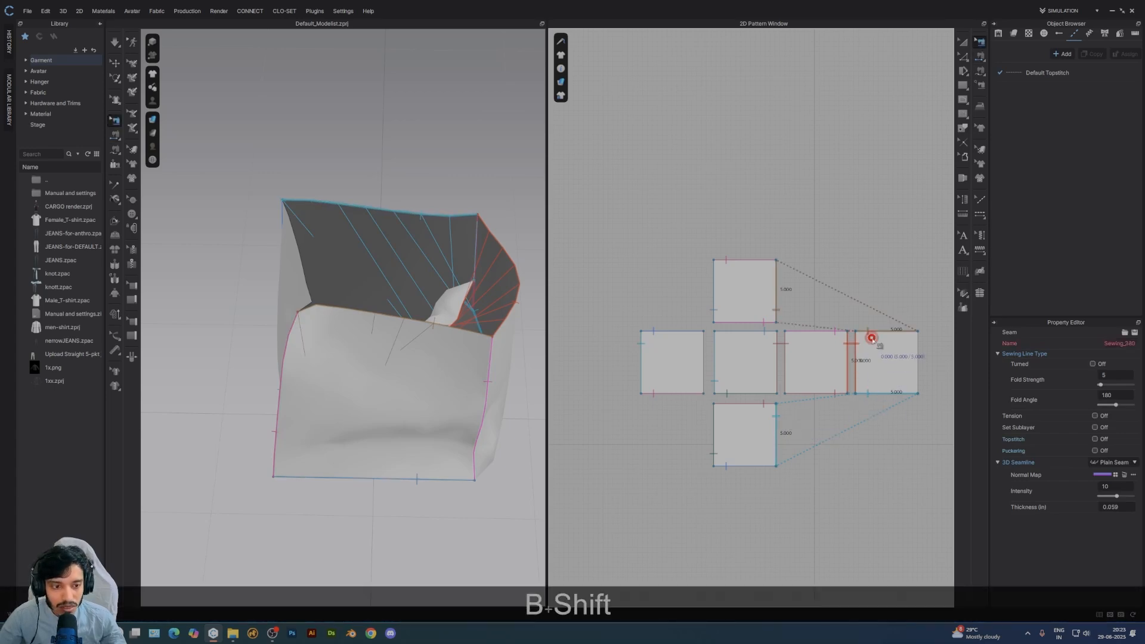
click(1124, 393)
text(90)
key(Return)
key(space)
- Sew the lid's last open edge to the free edge of the leftmost wall square and set the seam's fold angle to 90
key(n)
click(920, 342)
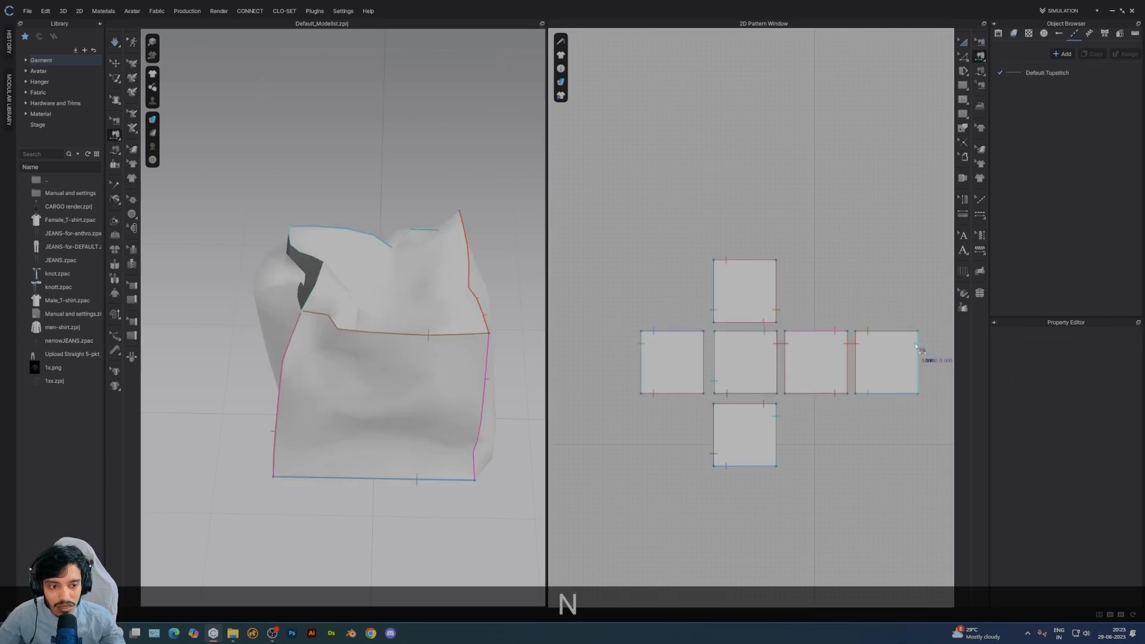
click(701, 358)
click(1122, 397)
scroll(302, 277, up, 3)
right_drag(301, 276, 358, 344)
key(ctrl+b)
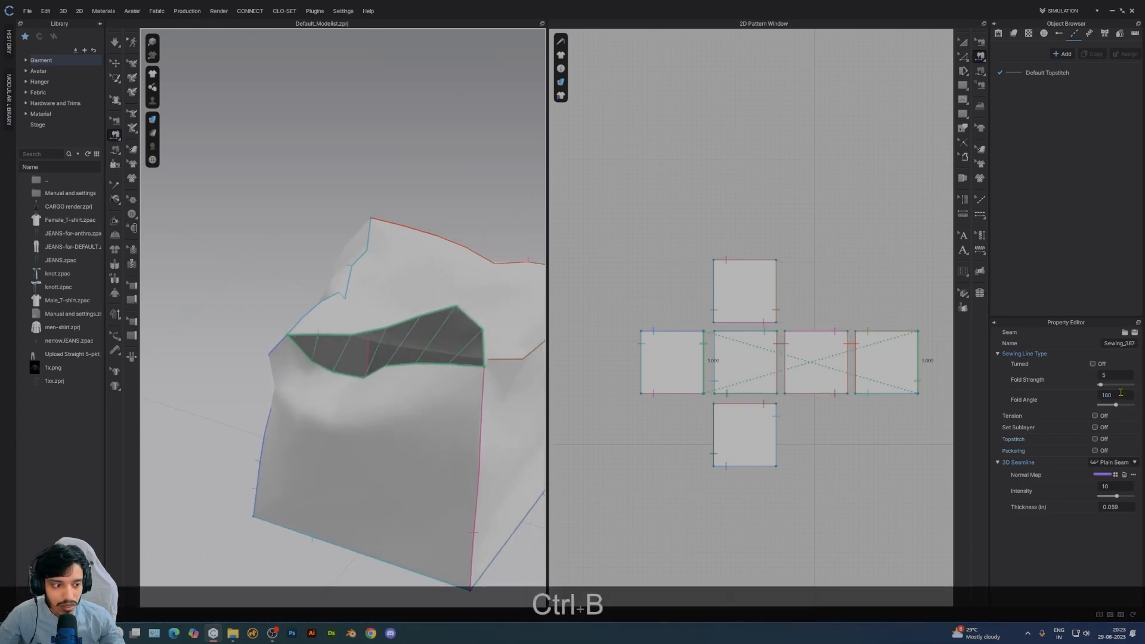
text(90)
key(Return)
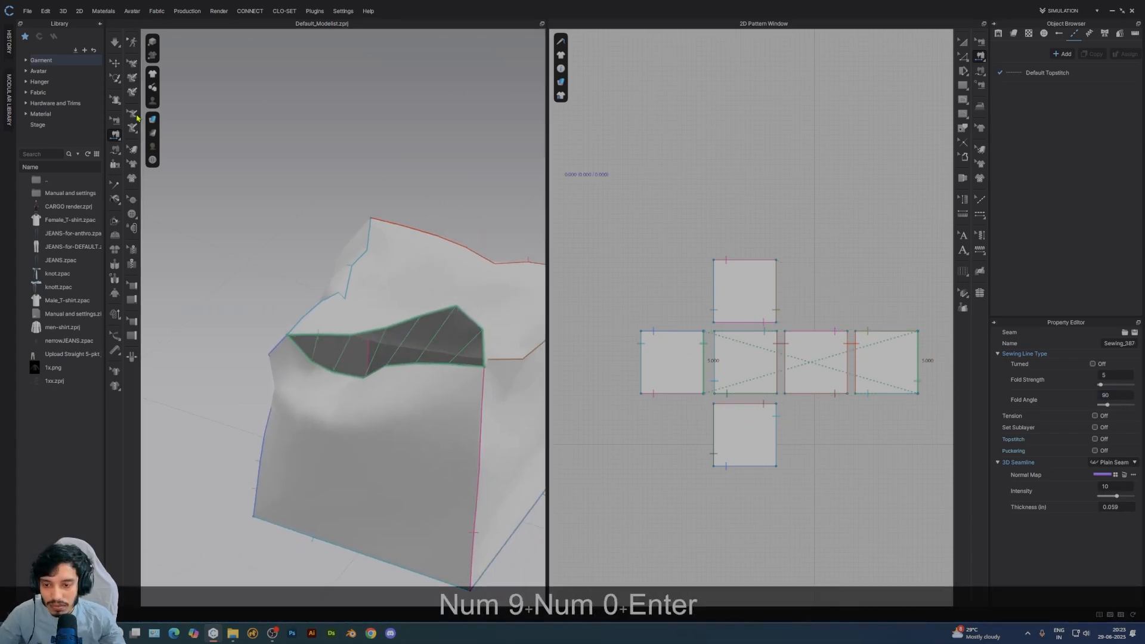
- Simulate the fully sewn box and pull at the cloth in 3D to straighten its shape
key(a)
key(space)
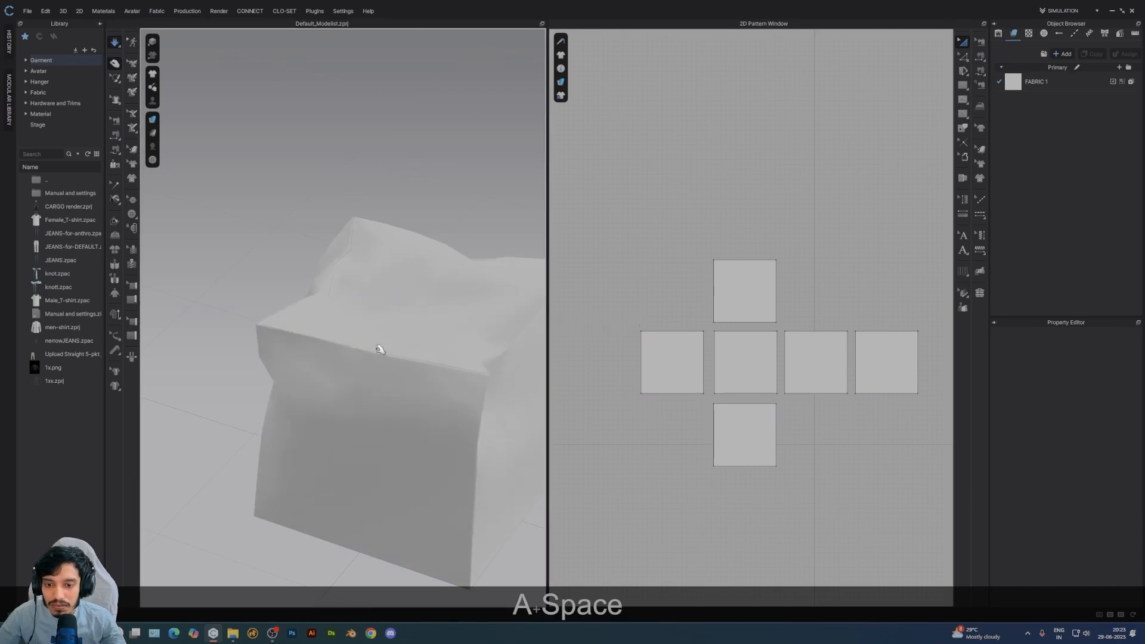
click(423, 337)
click(451, 324)
- Strengthen the wall squares and the lid, and simulate the box to even out its faces
shift+click(375, 369)
click(356, 303)
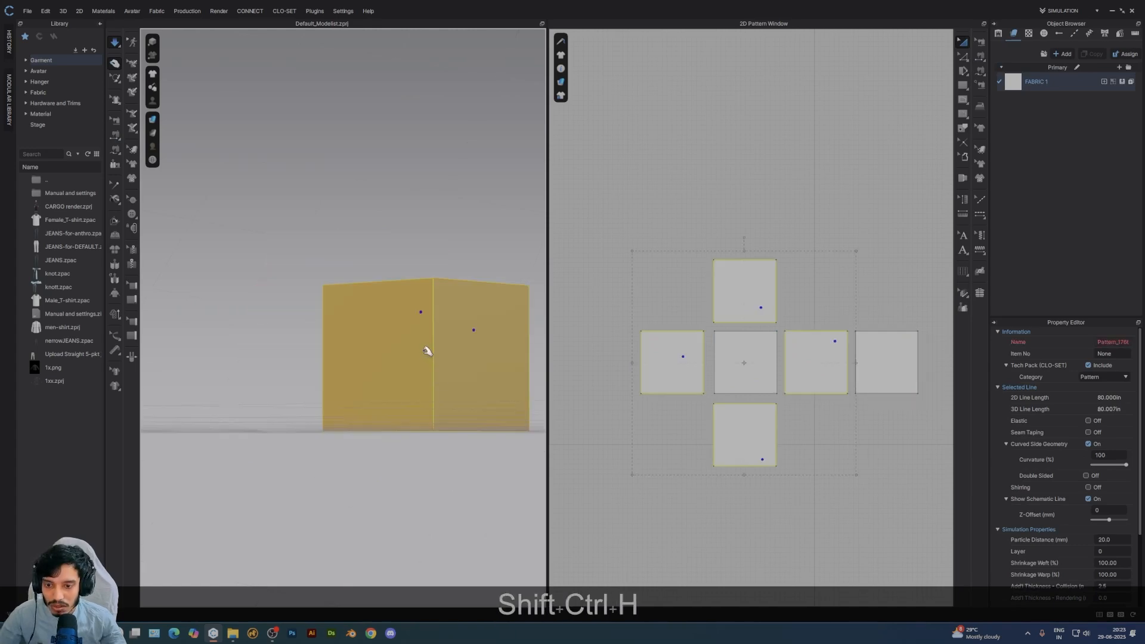
right_drag(427, 350, 423, 377)
click(471, 241)
key(space)
right_drag(462, 301, 391, 472)
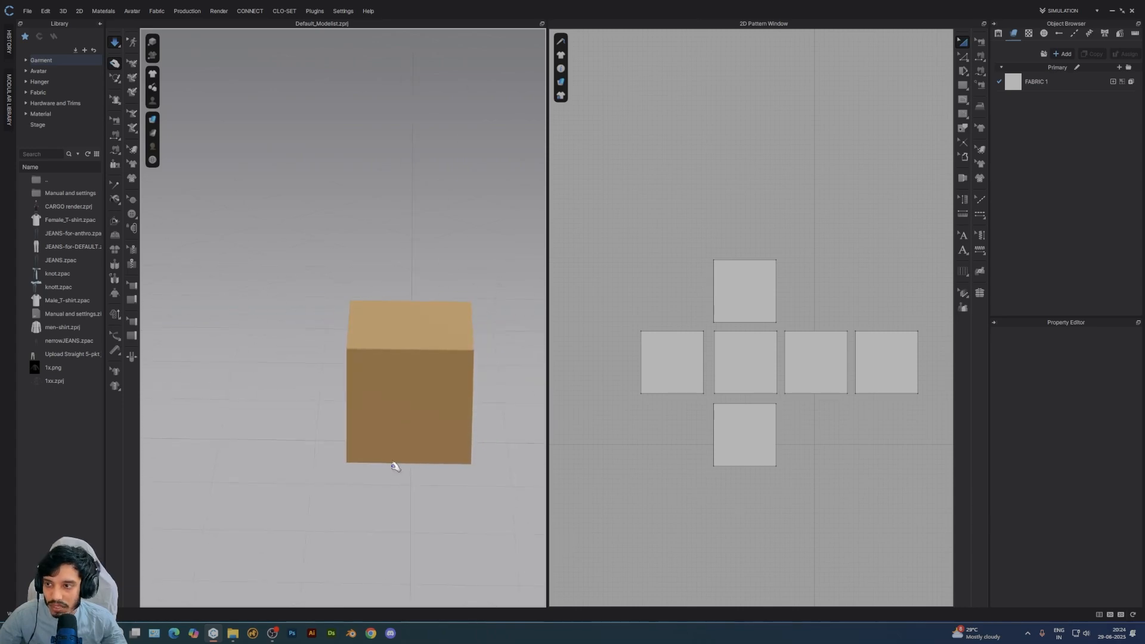